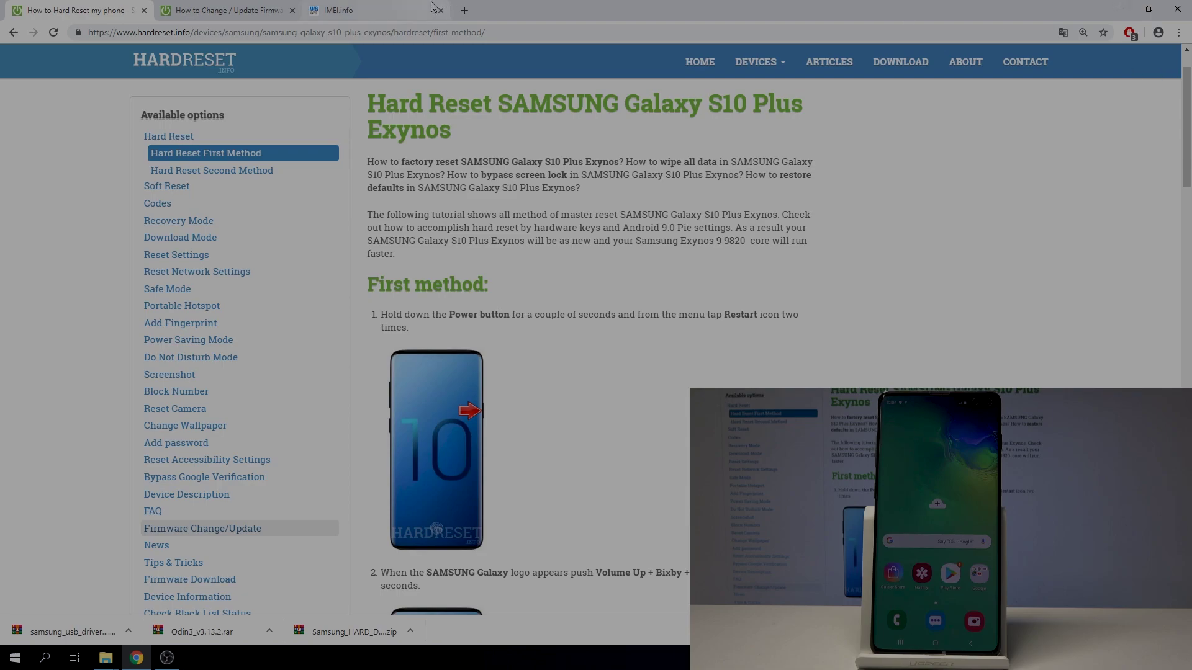
From the firmware update guide, open the Odin software link in a background tab.
{"action": "left_click", "coordinate": [248, 8]}
{"action": "scroll", "coordinate": [338, 136], "scroll_direction": "down", "scroll_amount": 7}
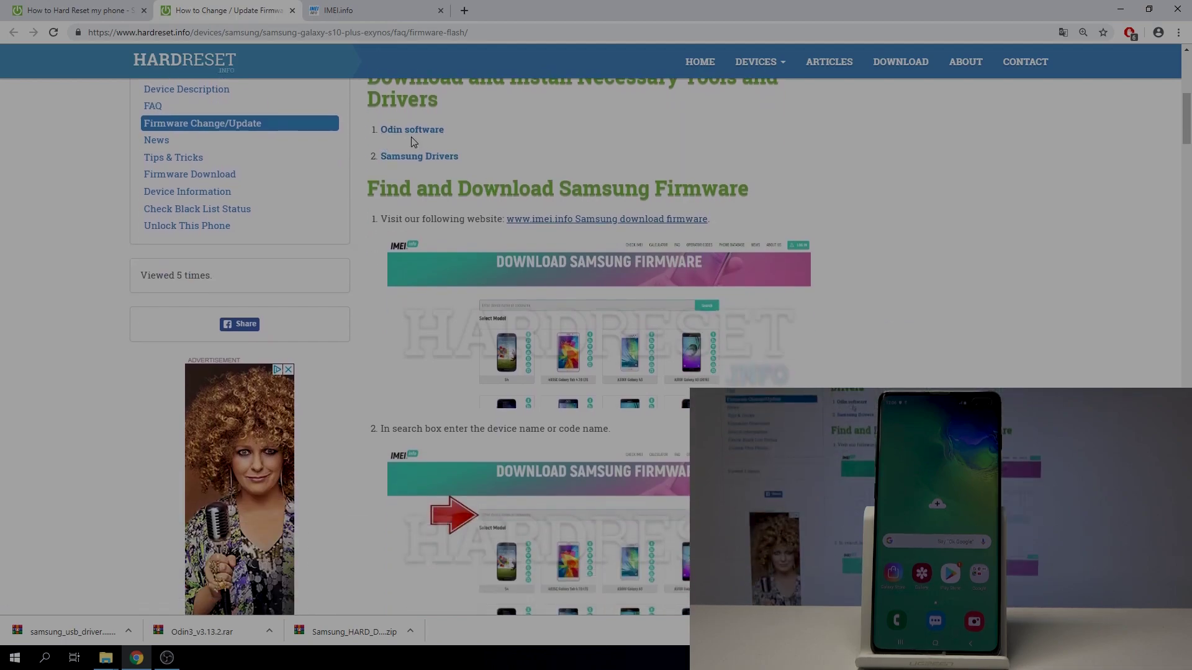
{"action": "middle_click", "coordinate": [421, 133]}
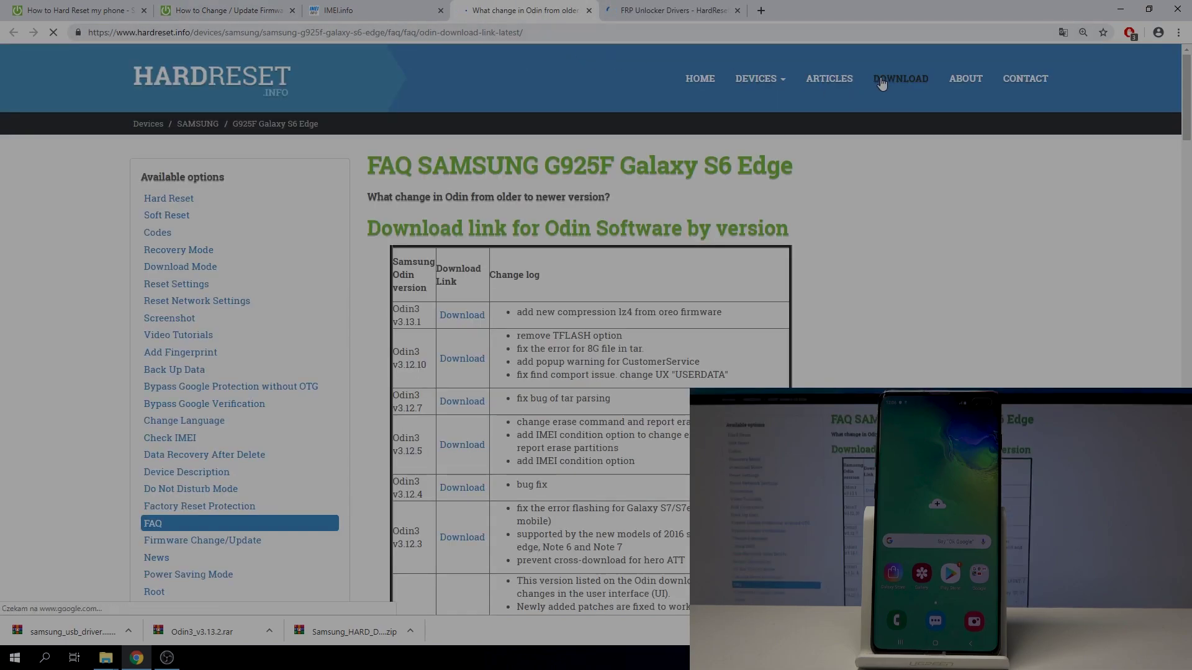
Download Odin3 v3.13.2 from the HardReset.info downloads page.
{"action": "scroll", "coordinate": [505, 234], "scroll_direction": "down", "scroll_amount": 2}
{"action": "scroll", "coordinate": [504, 233], "scroll_direction": "down", "scroll_amount": 2}
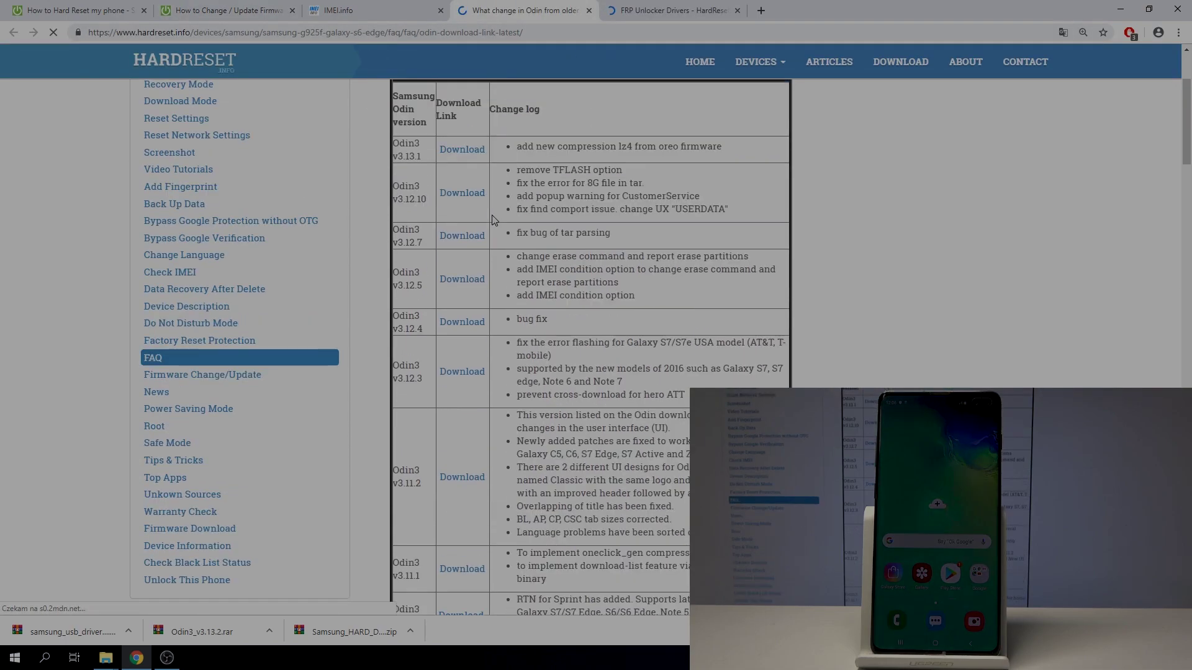
{"action": "left_click", "coordinate": [900, 61]}
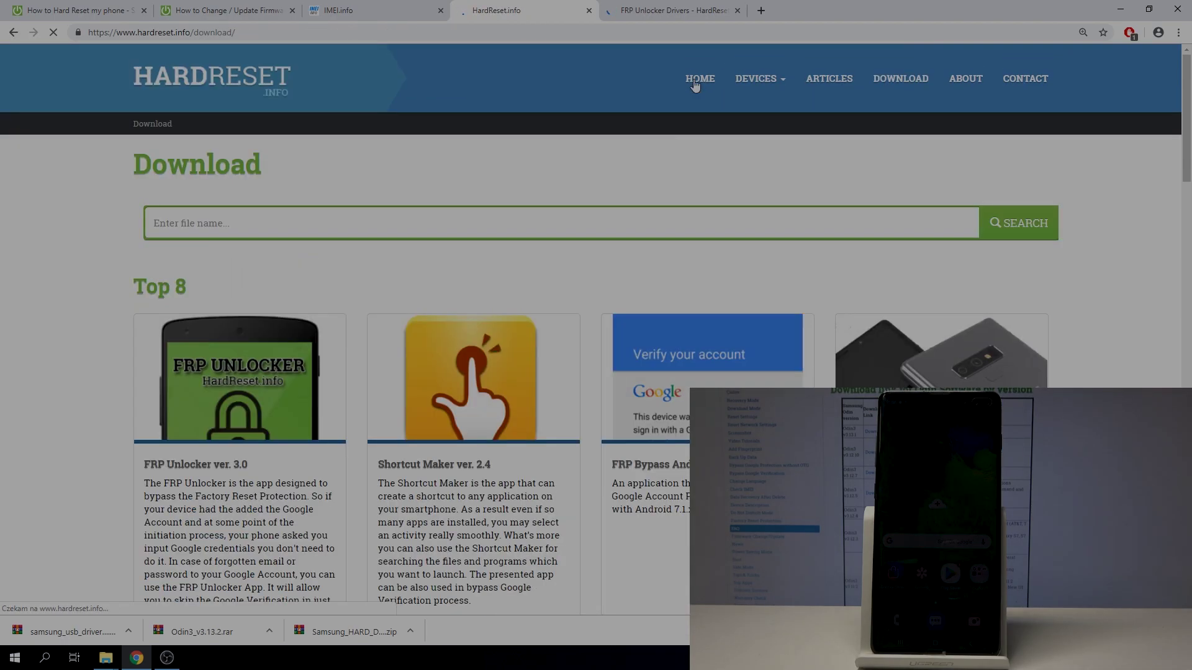
{"action": "scroll", "coordinate": [293, 178], "scroll_direction": "down", "scroll_amount": 5}
{"action": "scroll", "coordinate": [292, 182], "scroll_direction": "down", "scroll_amount": 10}
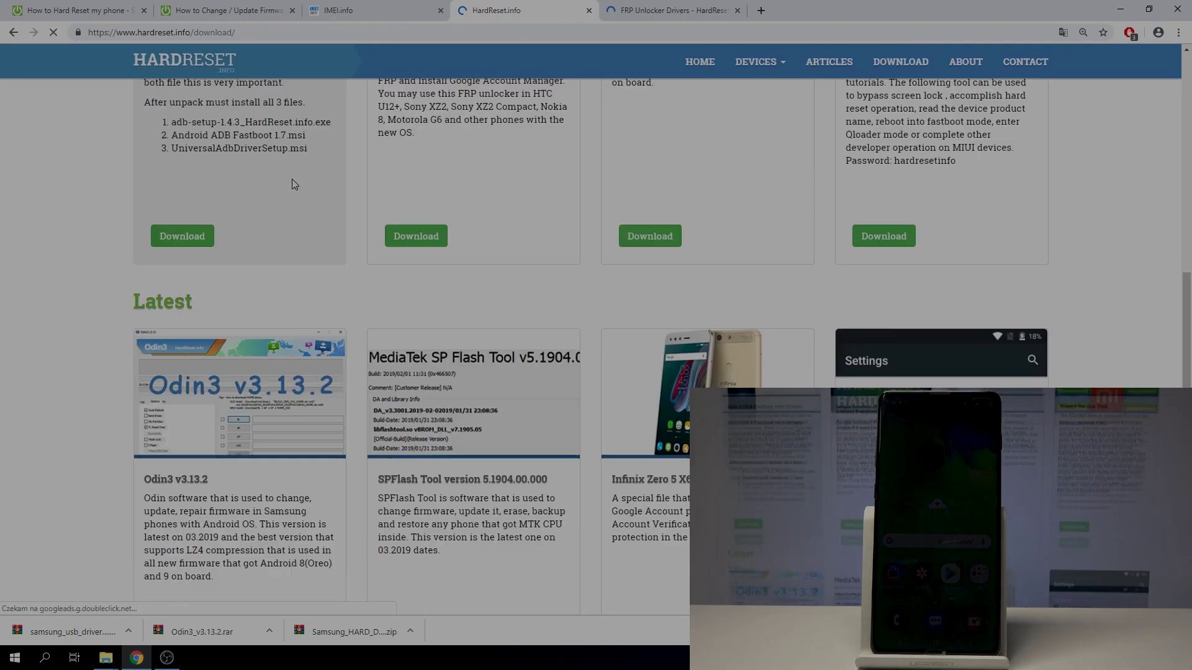
{"action": "scroll", "coordinate": [240, 253], "scroll_direction": "down", "scroll_amount": 3}
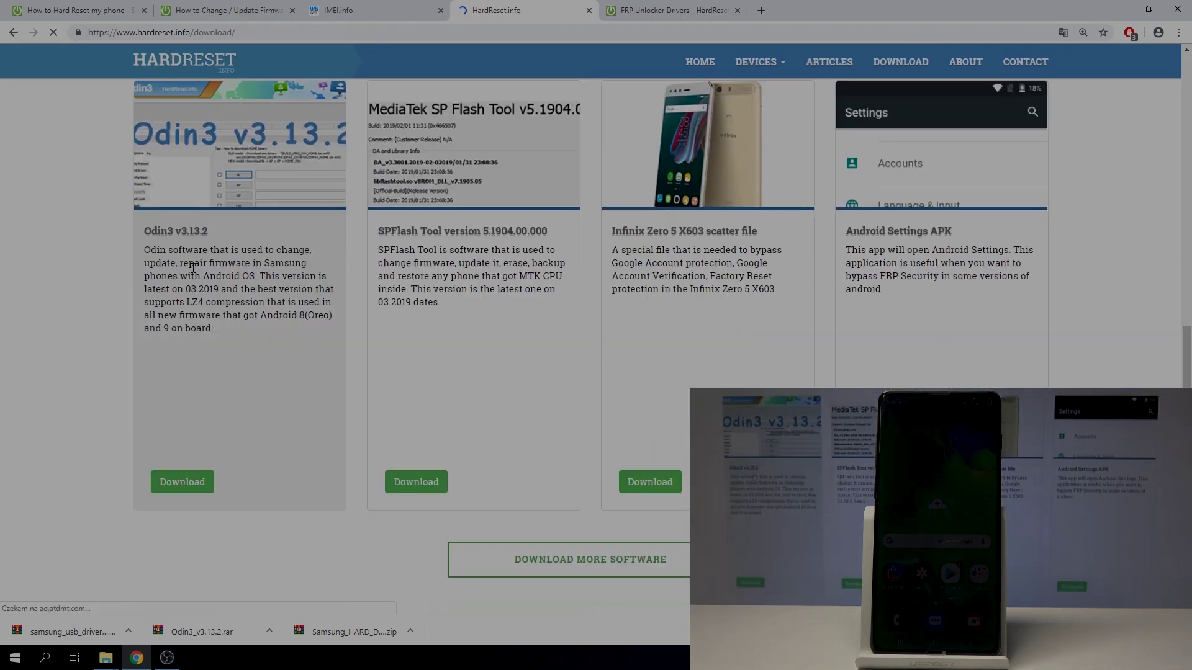
{"action": "left_click", "coordinate": [181, 233]}
{"action": "scroll", "coordinate": [226, 258], "scroll_direction": "down", "scroll_amount": 4}
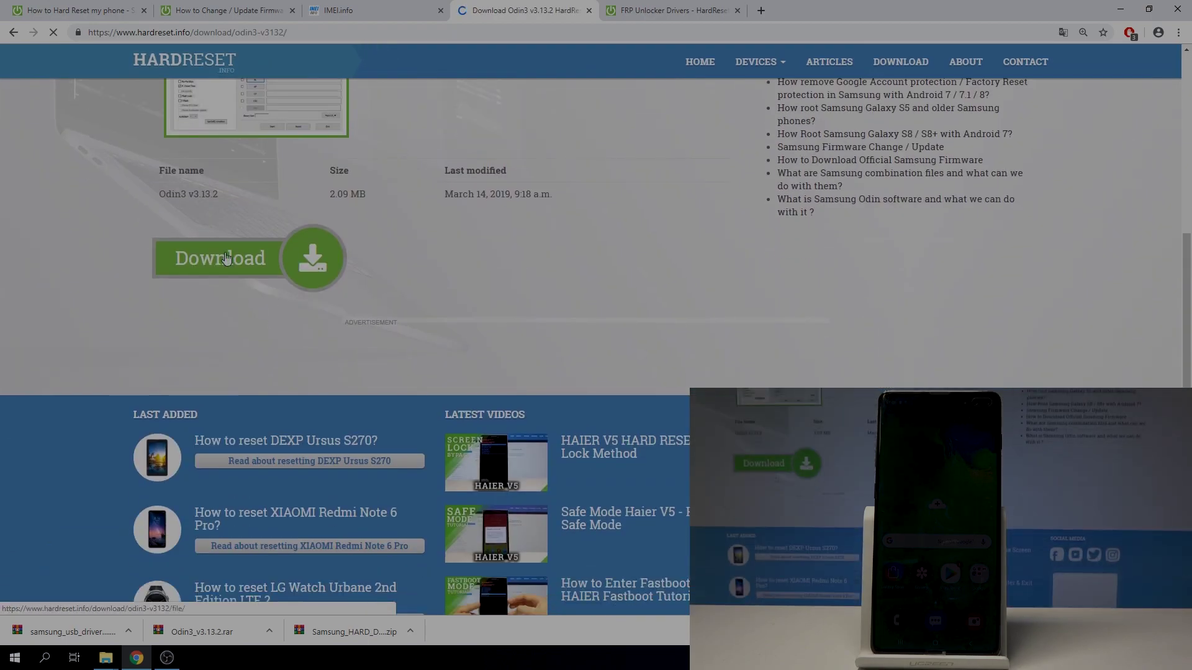
{"action": "scroll", "coordinate": [234, 208], "scroll_direction": "down", "scroll_amount": 1}
{"action": "left_click", "coordinate": [239, 194]}
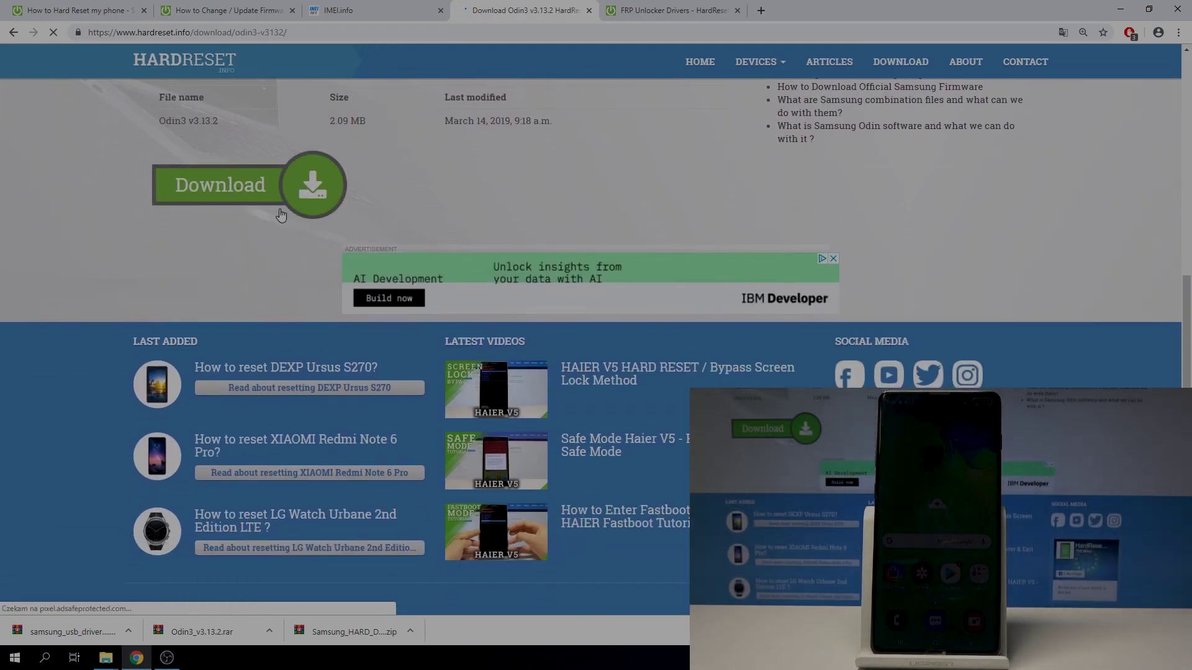
Open the 29.71 MB Samsung Drivers download page from the FRP Unlocker drivers list, then return to the firmware guide.
{"action": "key", "text": "ctrl+Tab"}
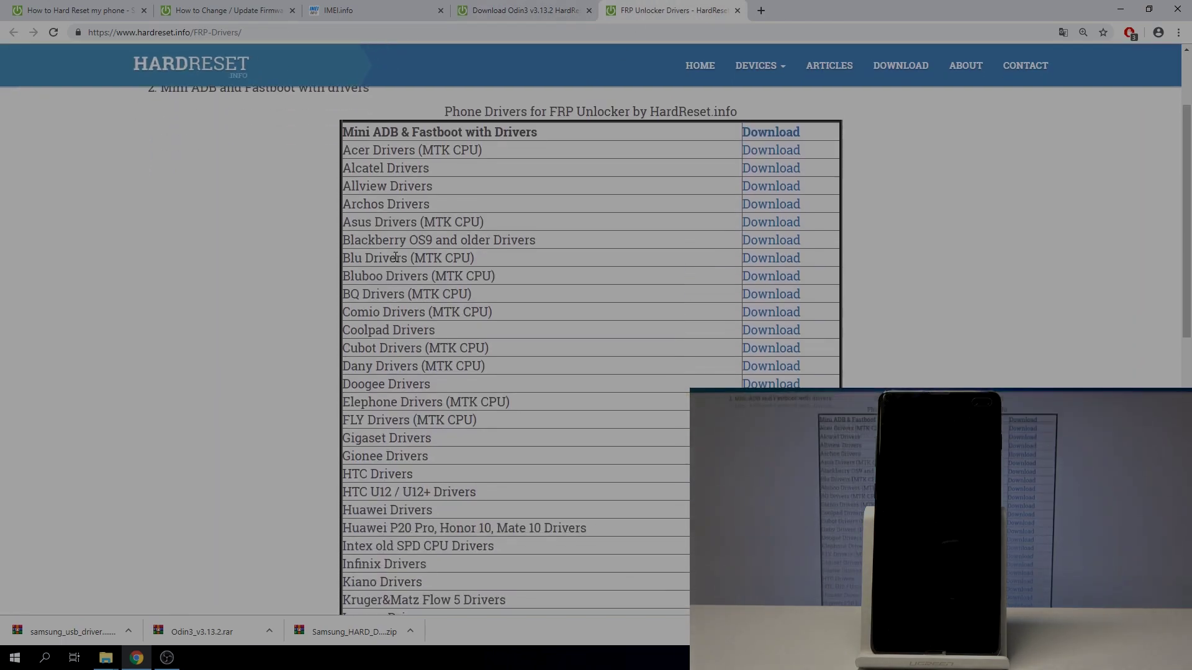
{"action": "scroll", "coordinate": [396, 258], "scroll_direction": "down", "scroll_amount": 10}
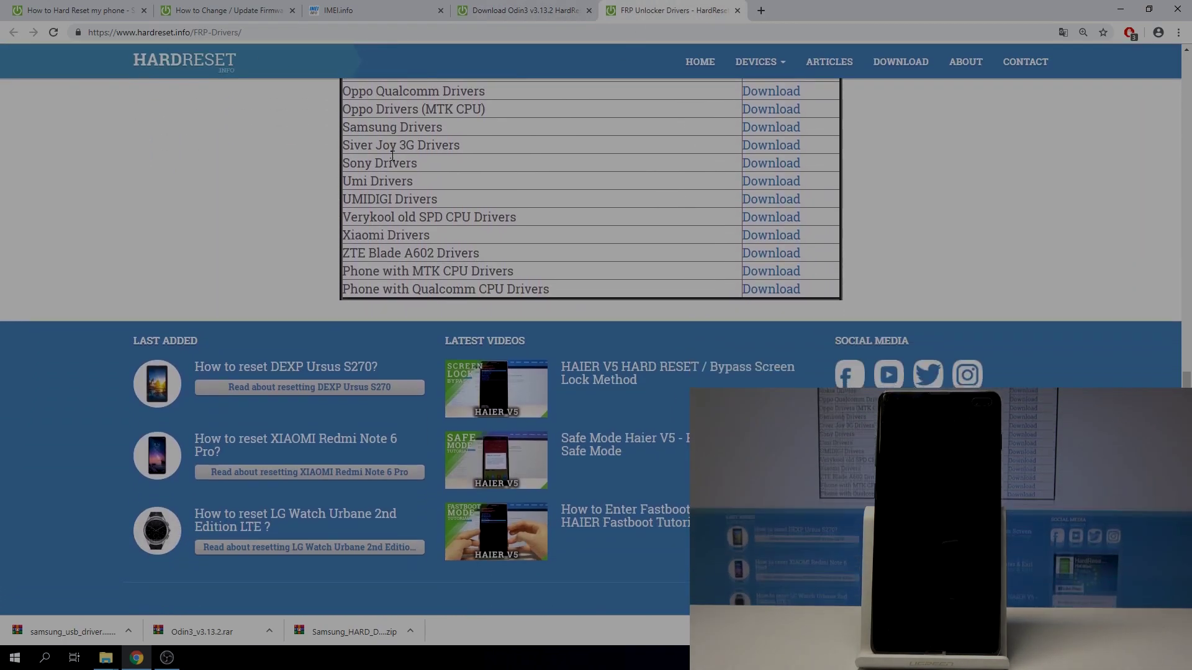
{"action": "scroll", "coordinate": [453, 174], "scroll_direction": "up", "scroll_amount": 2}
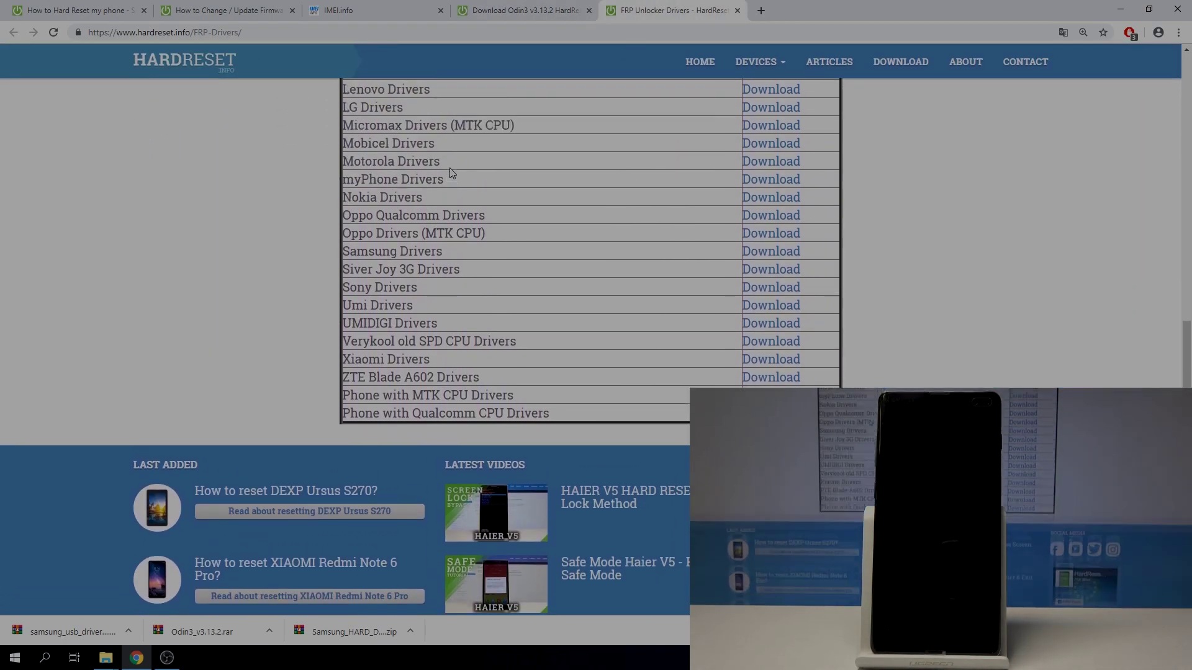
{"action": "scroll", "coordinate": [435, 180], "scroll_direction": "down", "scroll_amount": 2}
{"action": "scroll", "coordinate": [414, 191], "scroll_direction": "up", "scroll_amount": 4}
{"action": "scroll", "coordinate": [444, 170], "scroll_direction": "up", "scroll_amount": 2}
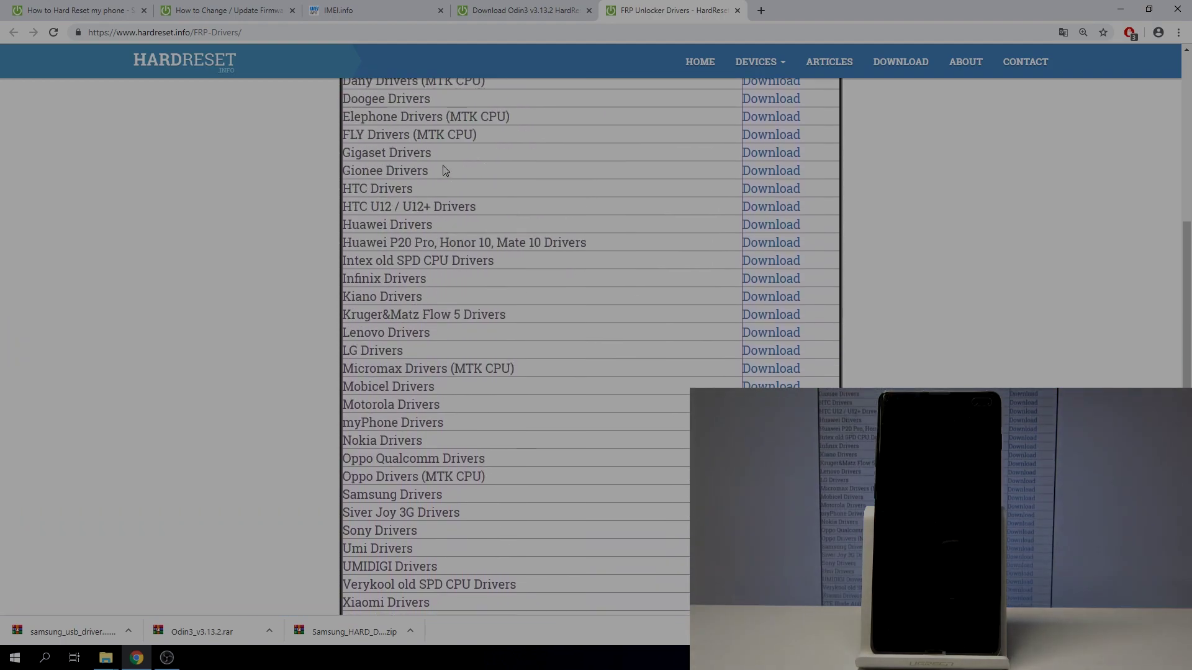
{"action": "scroll", "coordinate": [439, 176], "scroll_direction": "down", "scroll_amount": 5}
{"action": "scroll", "coordinate": [363, 185], "scroll_direction": "down", "scroll_amount": 1}
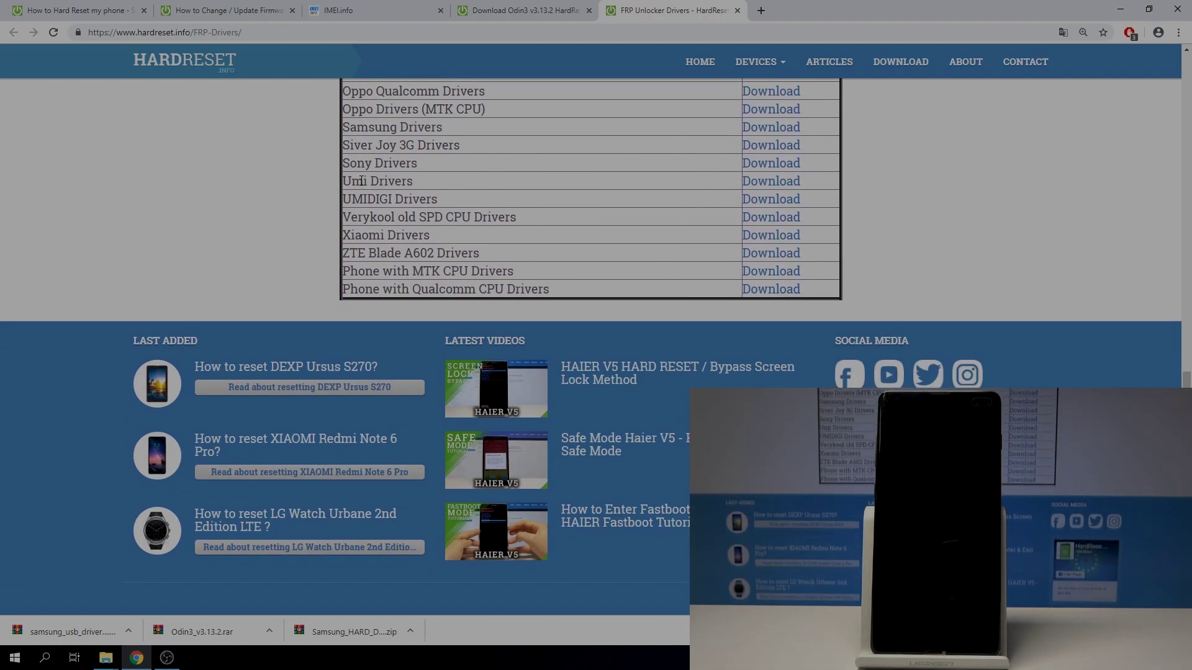
{"action": "left_click", "coordinate": [757, 131]}
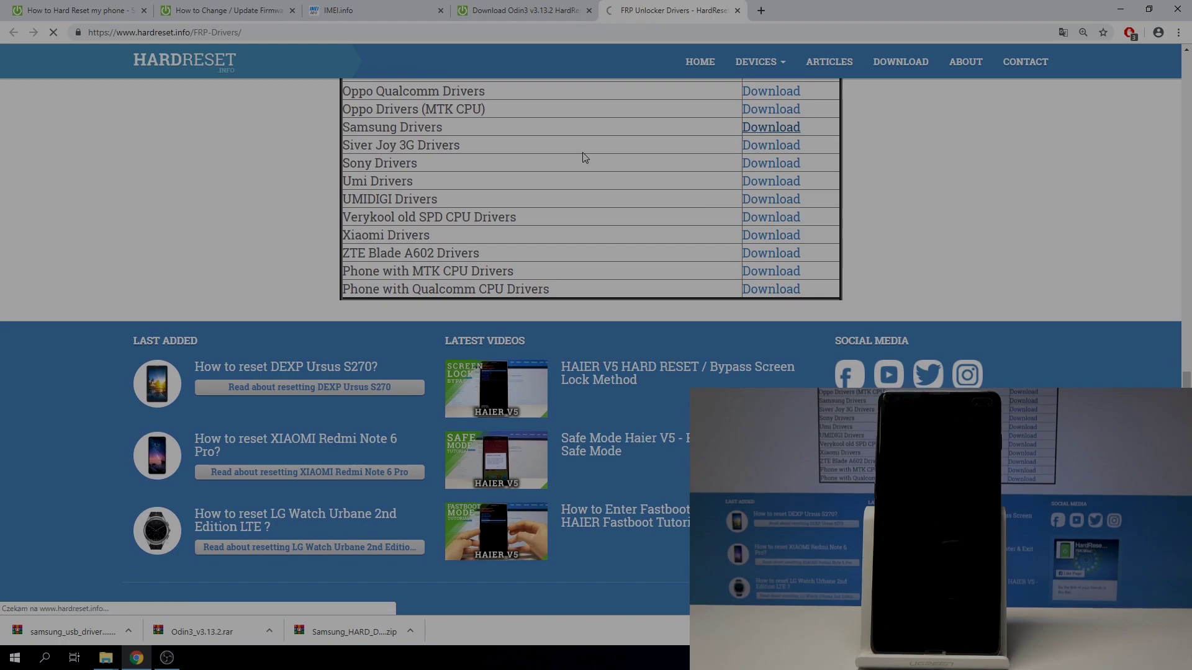
{"action": "scroll", "coordinate": [582, 155], "scroll_direction": "down", "scroll_amount": 2}
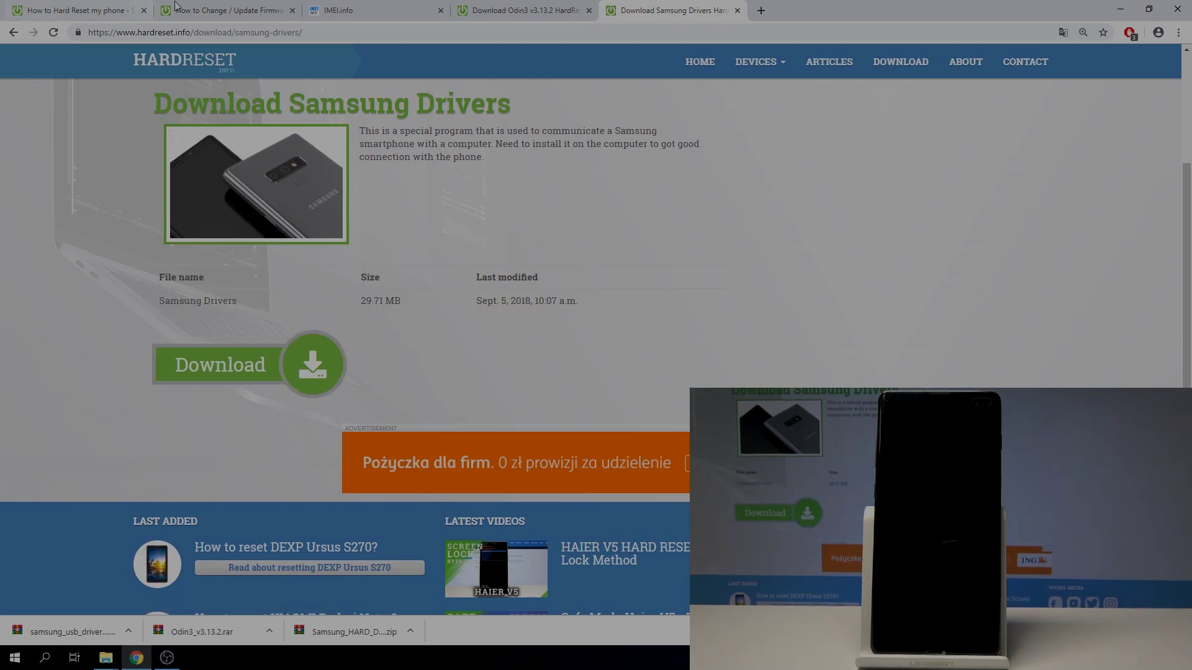
{"action": "left_click", "coordinate": [225, 10]}
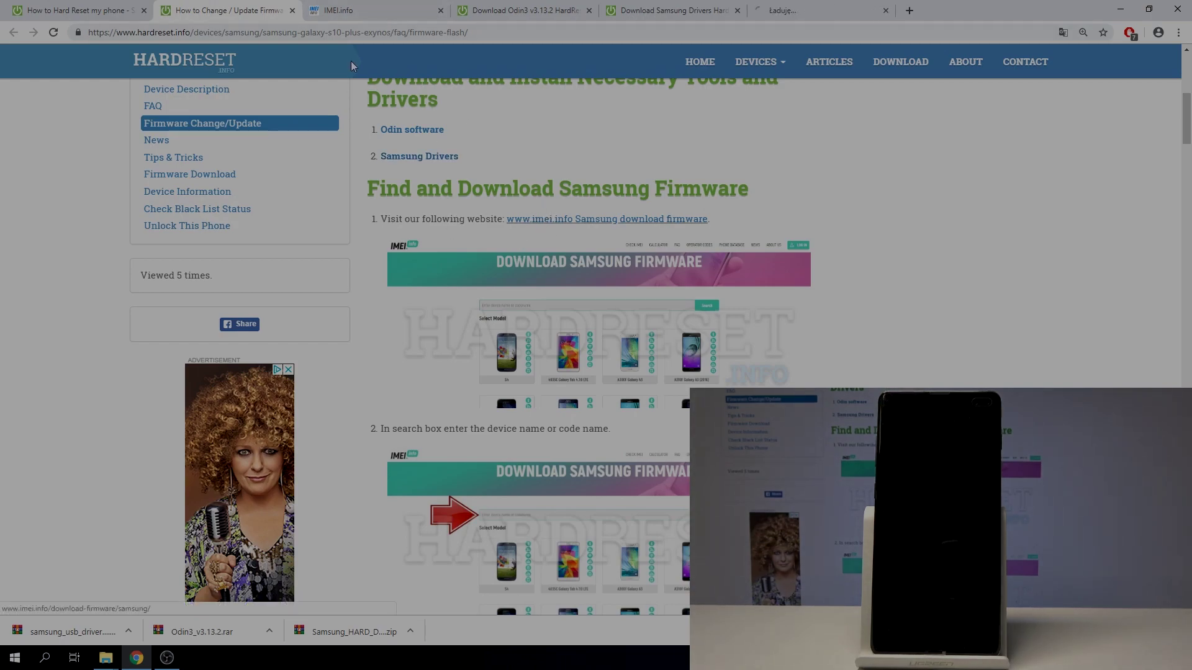
Search IMEI.info's Samsung firmware for 's10 p', then trim the query to 's1' to get model suggestions.
{"action": "left_click_drag", "start_coordinate": [807, 11], "coordinate": [559, 6]}
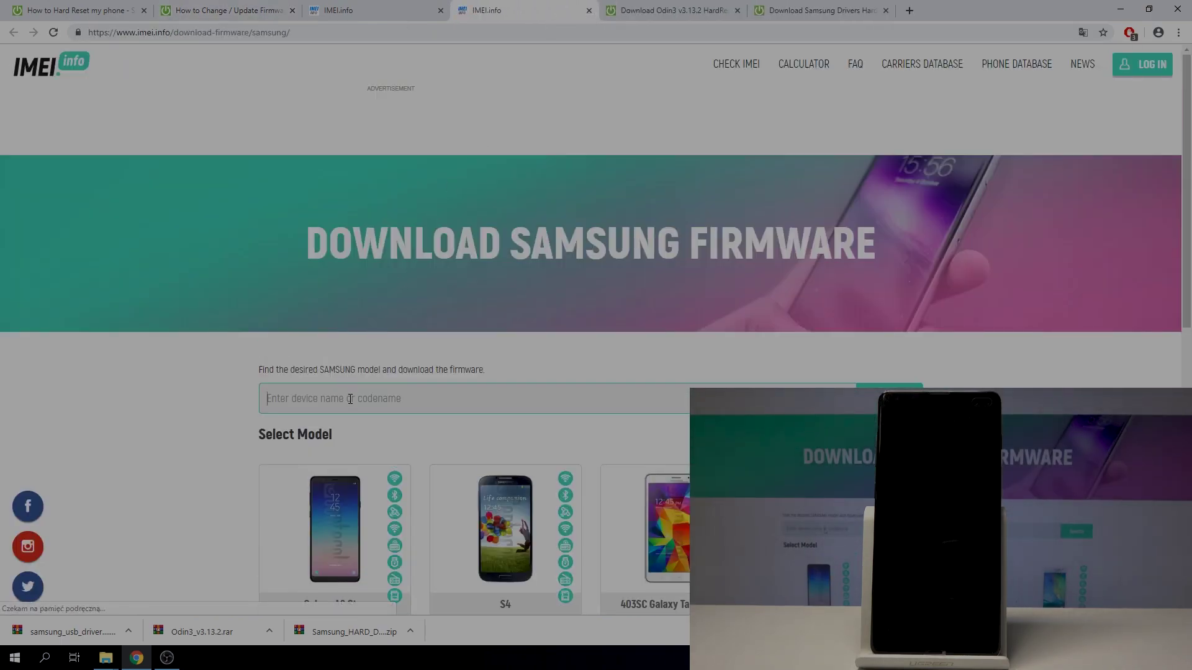
{"action": "left_click", "coordinate": [350, 399]}
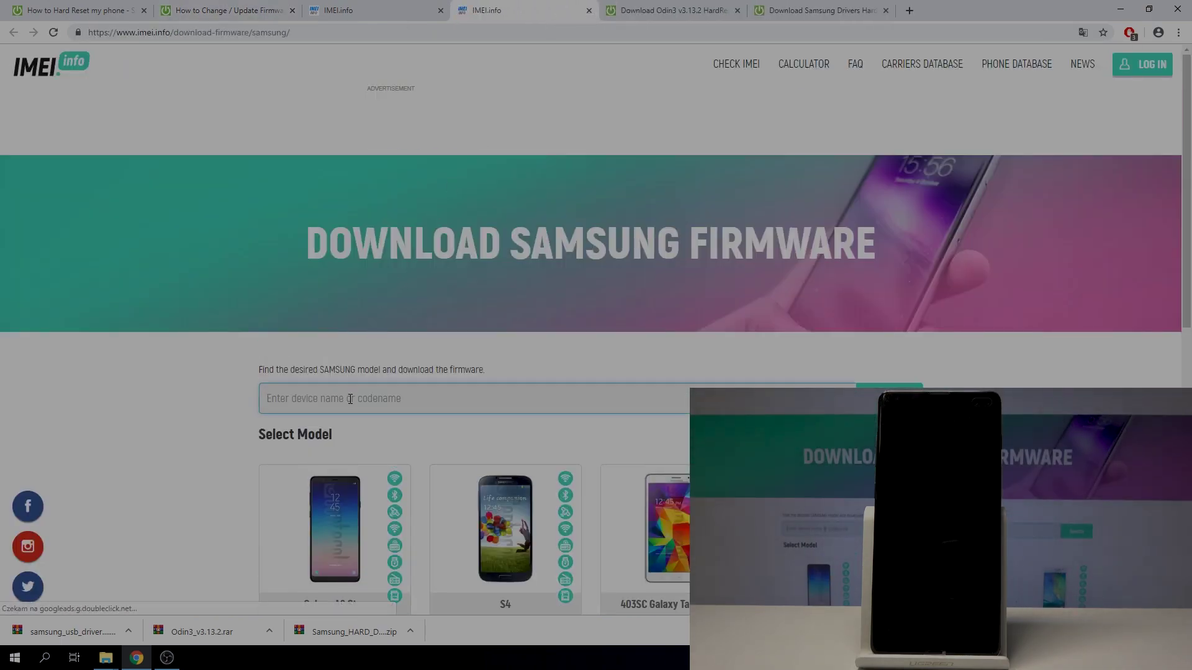
{"action": "type", "text": "s"}
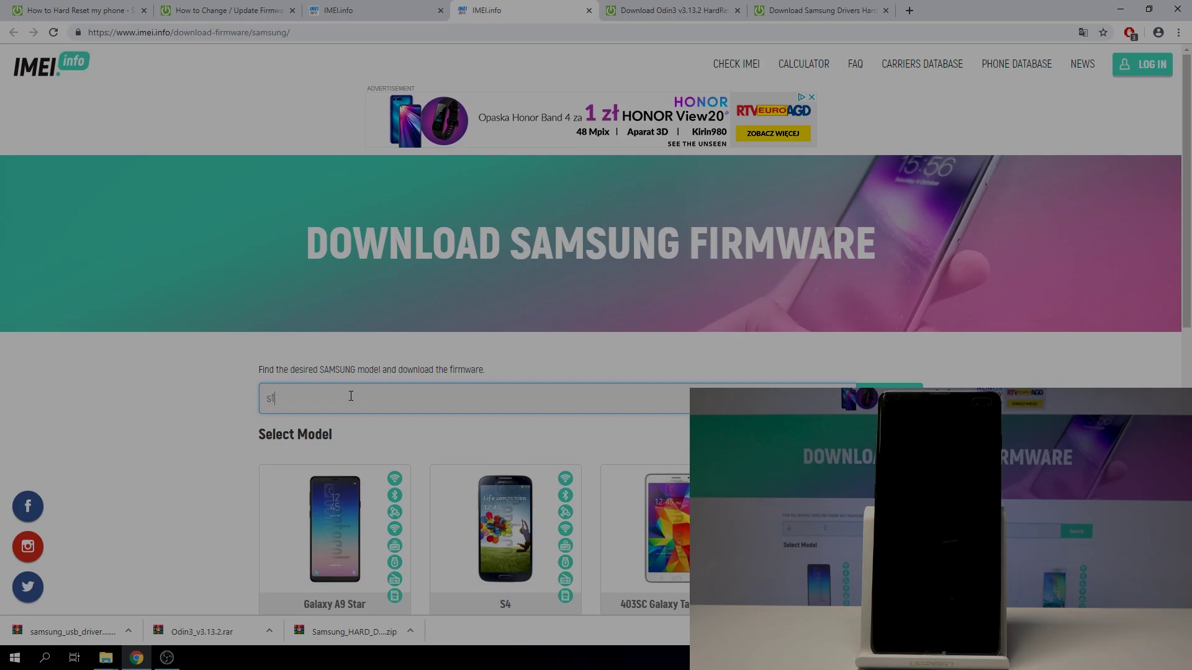
{"action": "type", "text": "10 plus"}
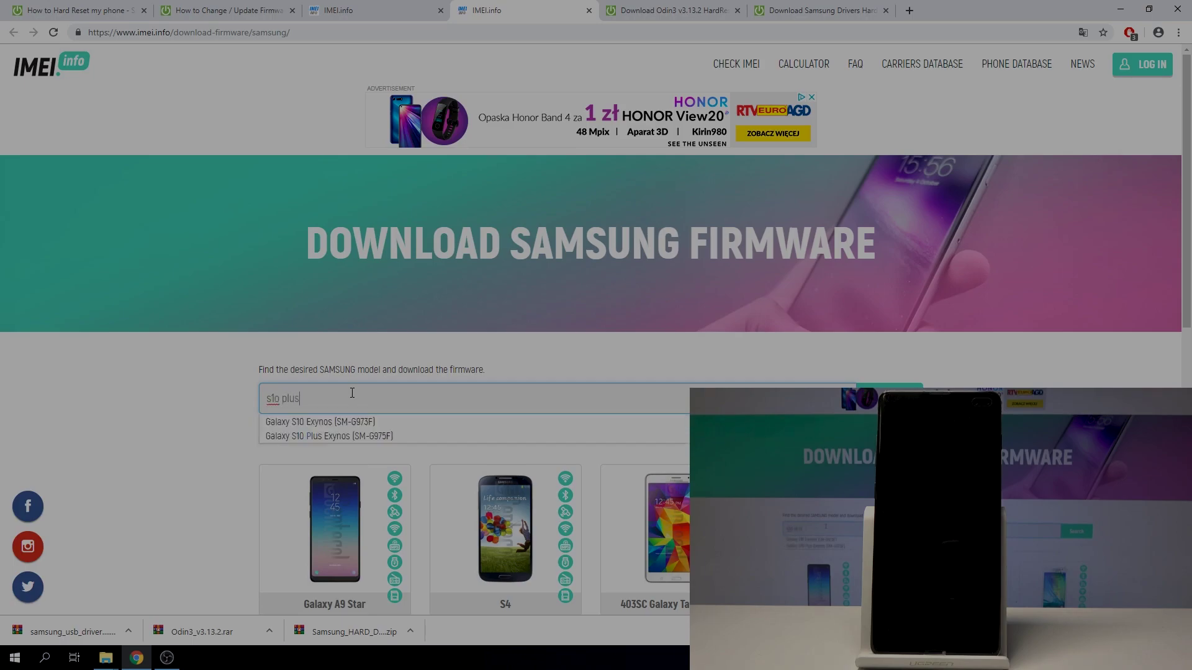
{"action": "key", "text": "Return"}
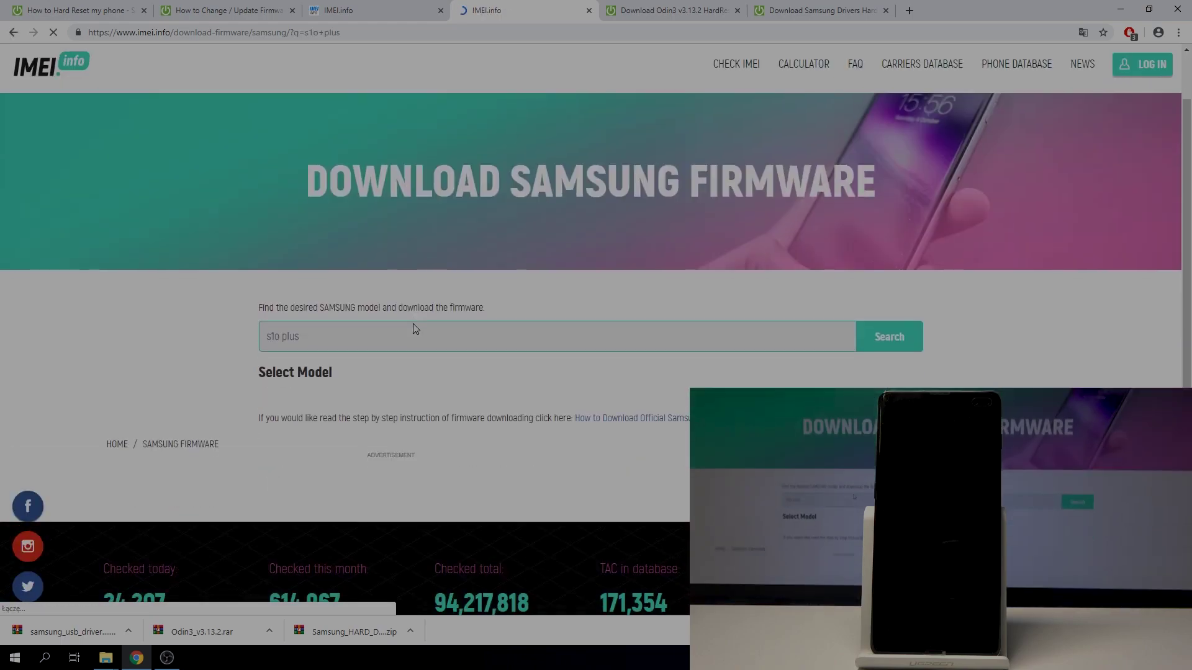
{"action": "double_click", "coordinate": [290, 337]}
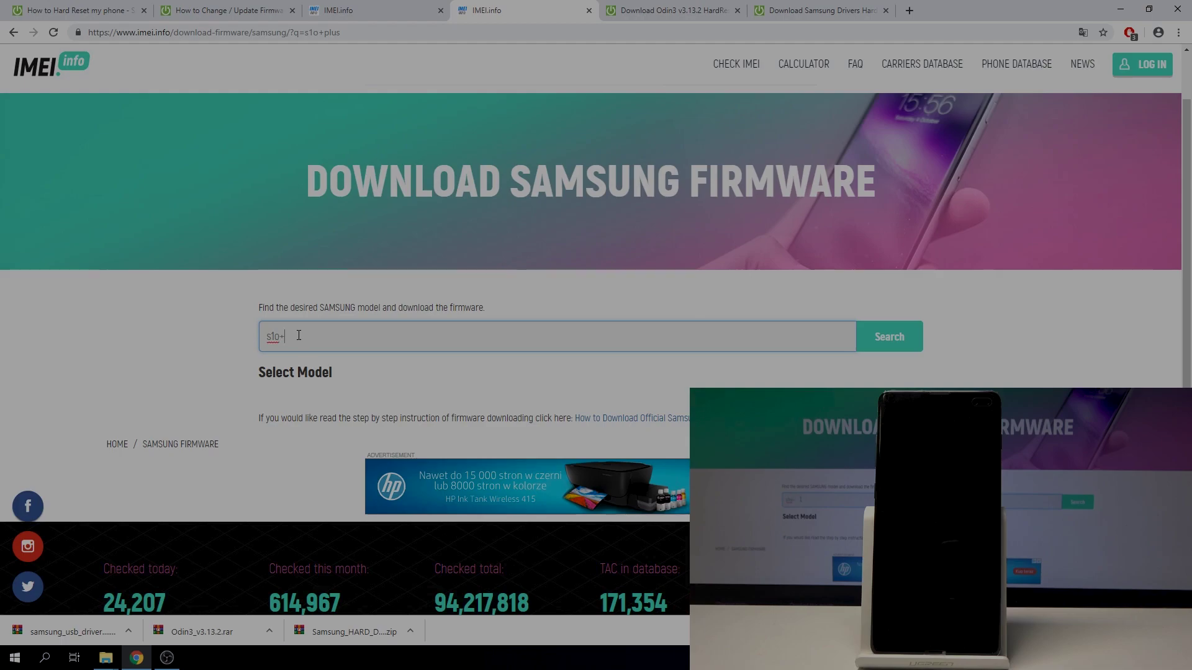
{"action": "key", "text": "Return"}
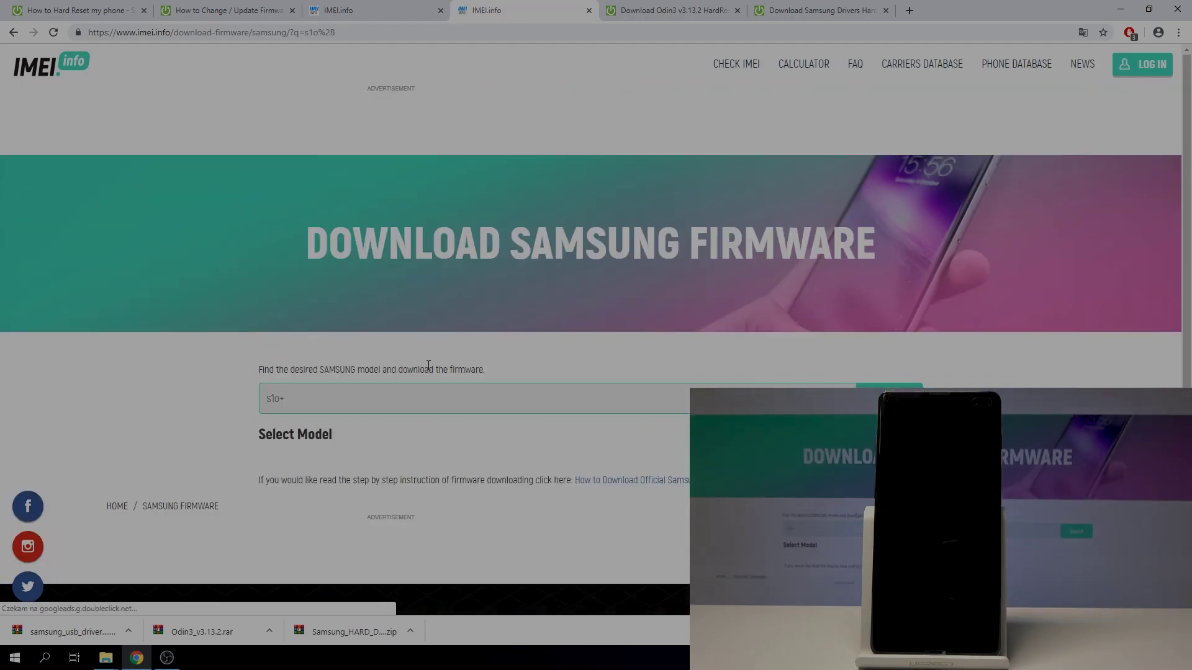
{"action": "scroll", "coordinate": [426, 367], "scroll_direction": "down", "scroll_amount": 3}
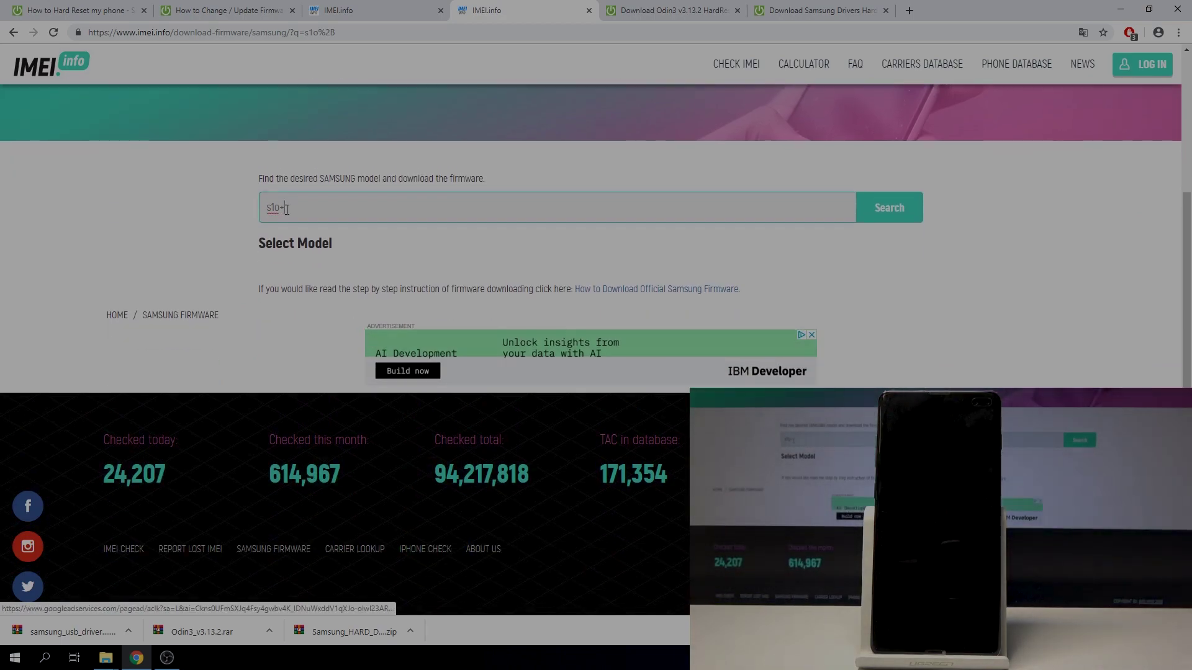
{"action": "key", "text": "BackSpace"}
{"action": "key", "text": "BackSpace"}
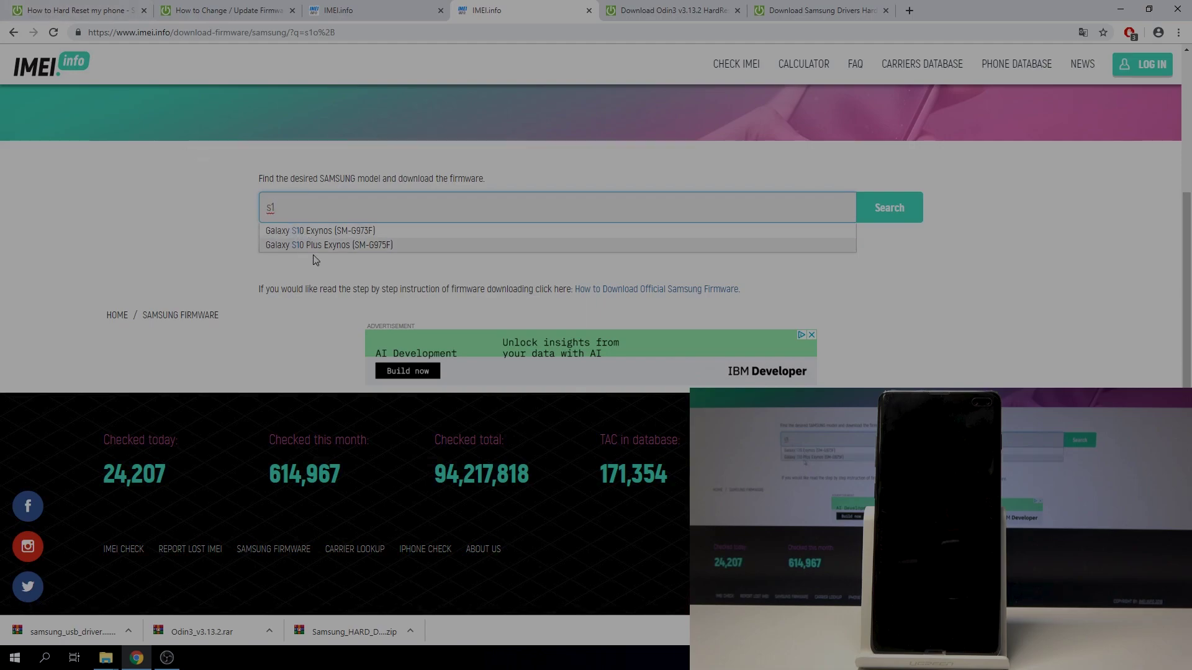
Search firmware for the suggested Galaxy S10 Plus Exynos (SM-G975F).
{"action": "left_click", "coordinate": [360, 246]}
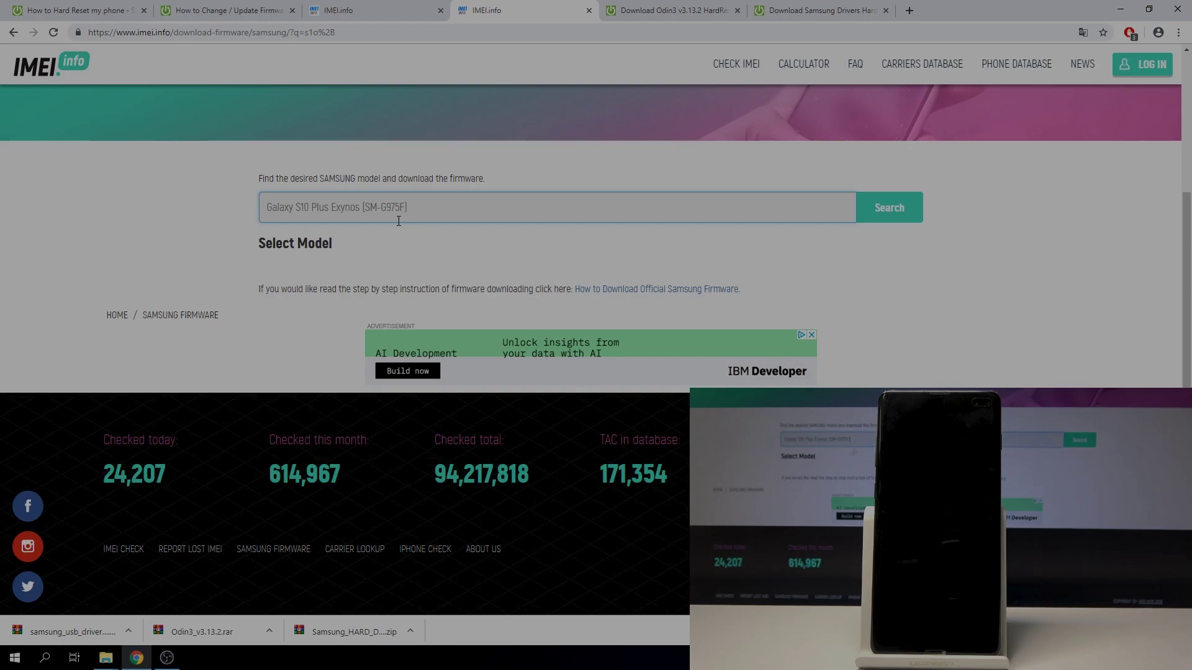
{"action": "left_click", "coordinate": [914, 215]}
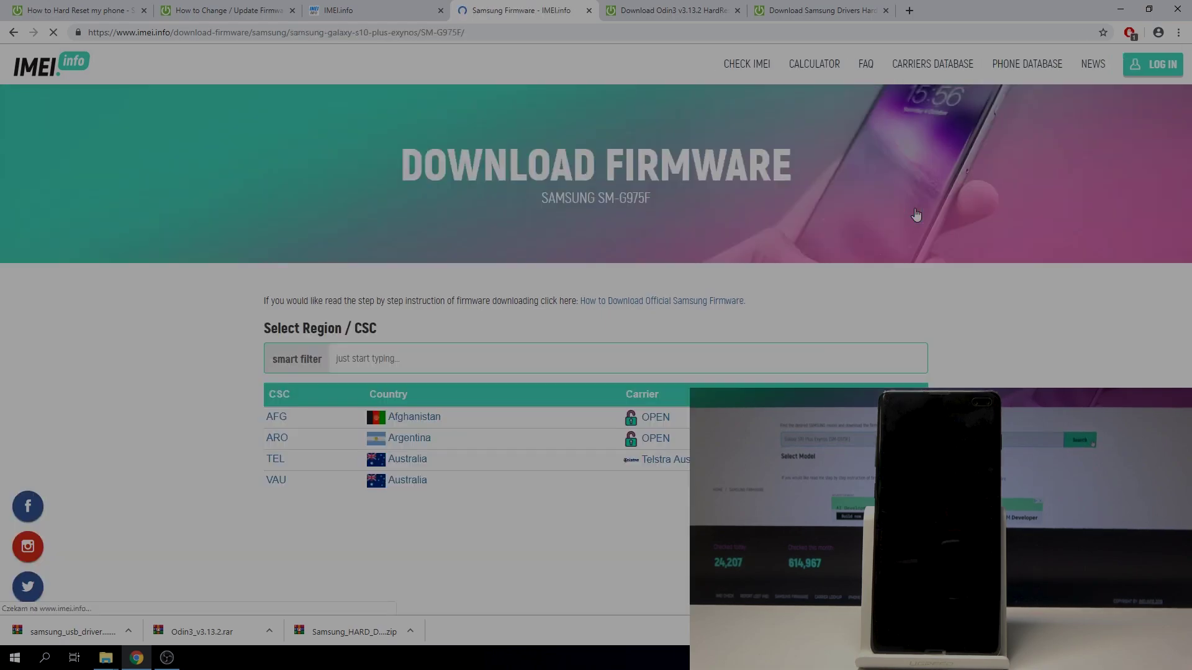
{"action": "scroll", "coordinate": [310, 325], "scroll_direction": "down", "scroll_amount": 2}
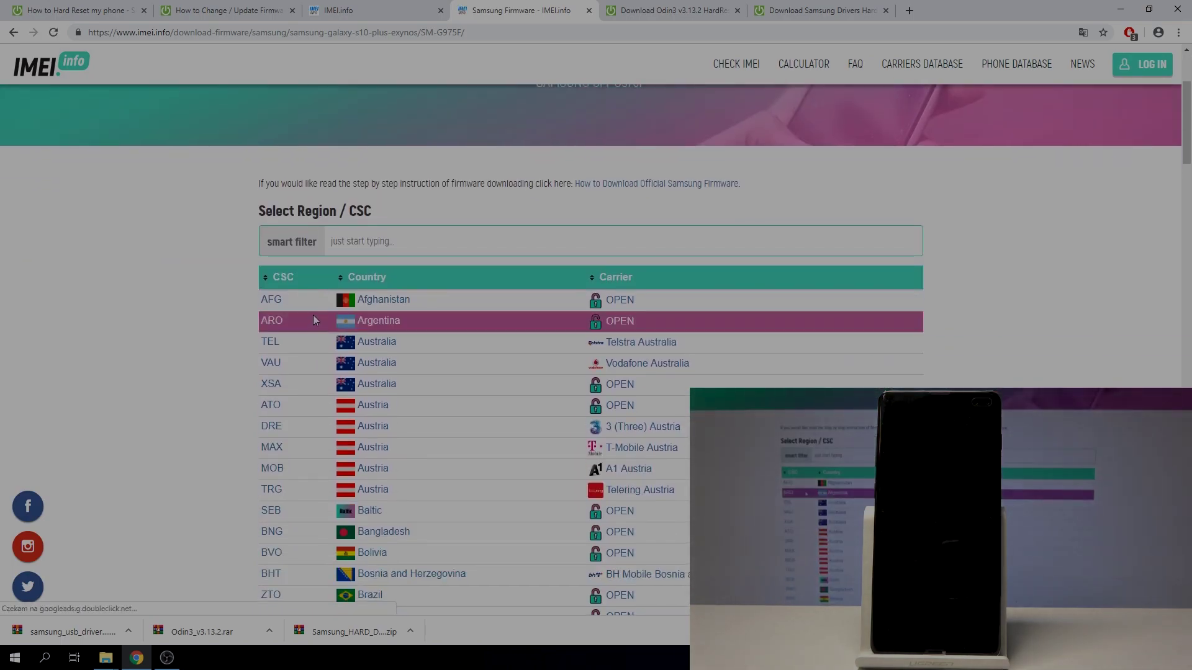
Back on the model search, replace the query with 'sm-g975' and search the SM-G975F again.
{"action": "left_click", "coordinate": [13, 34]}
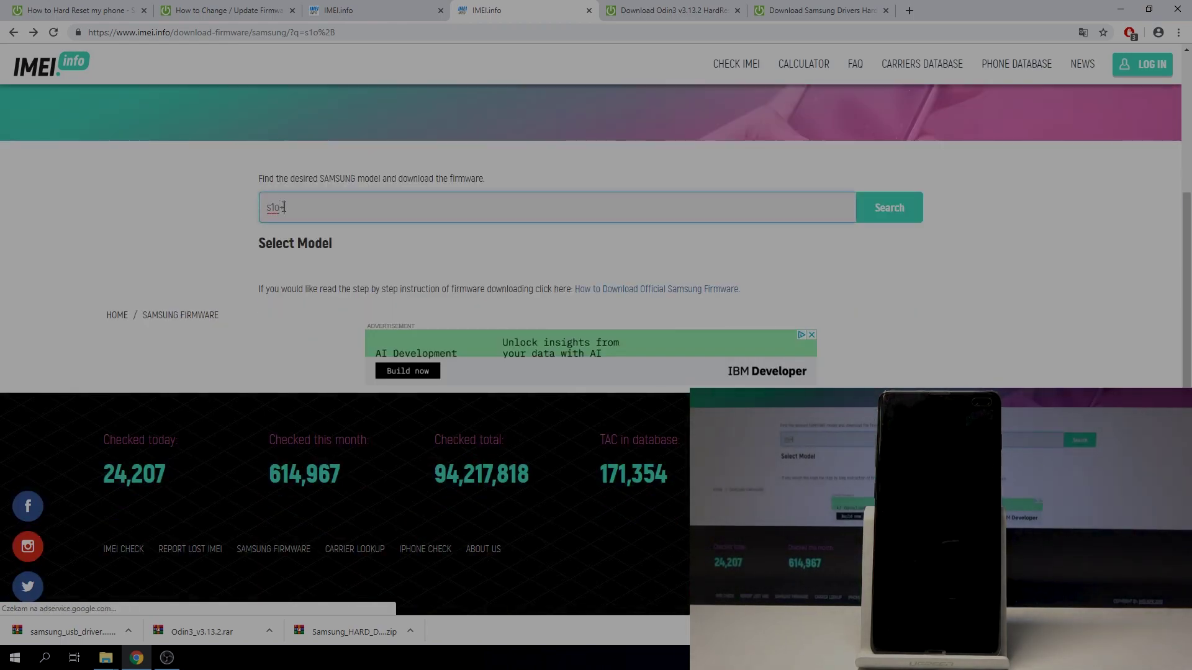
{"action": "left_click_drag", "start_coordinate": [283, 207], "coordinate": [235, 210]}
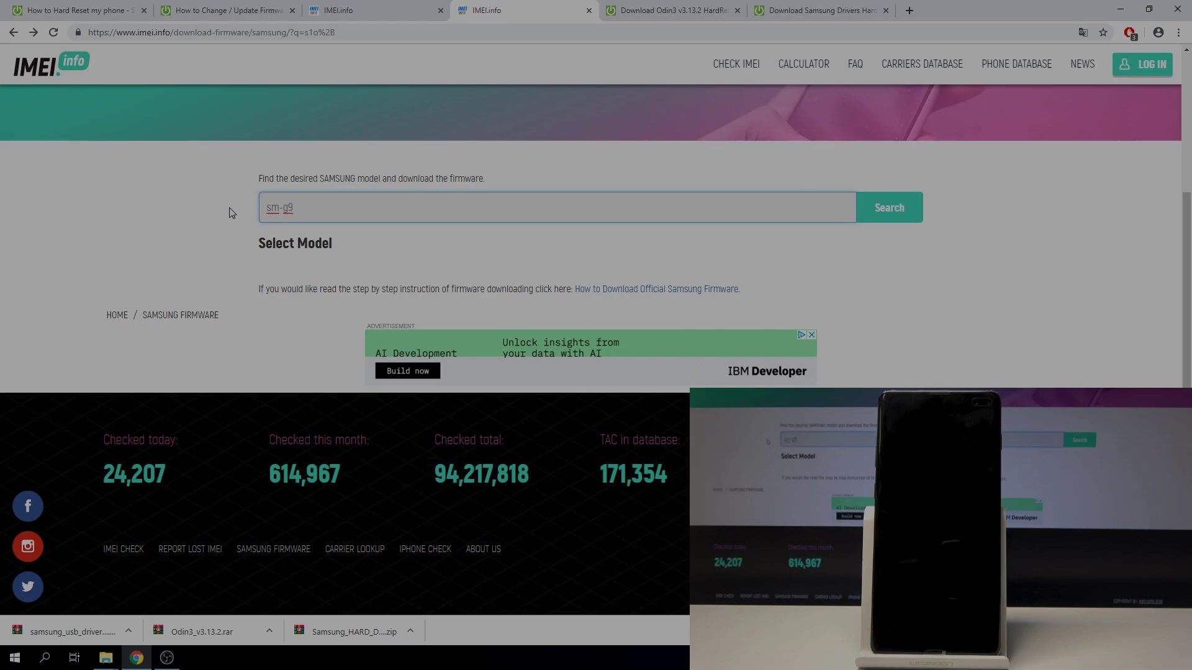
{"action": "type", "text": "sm-g97"}
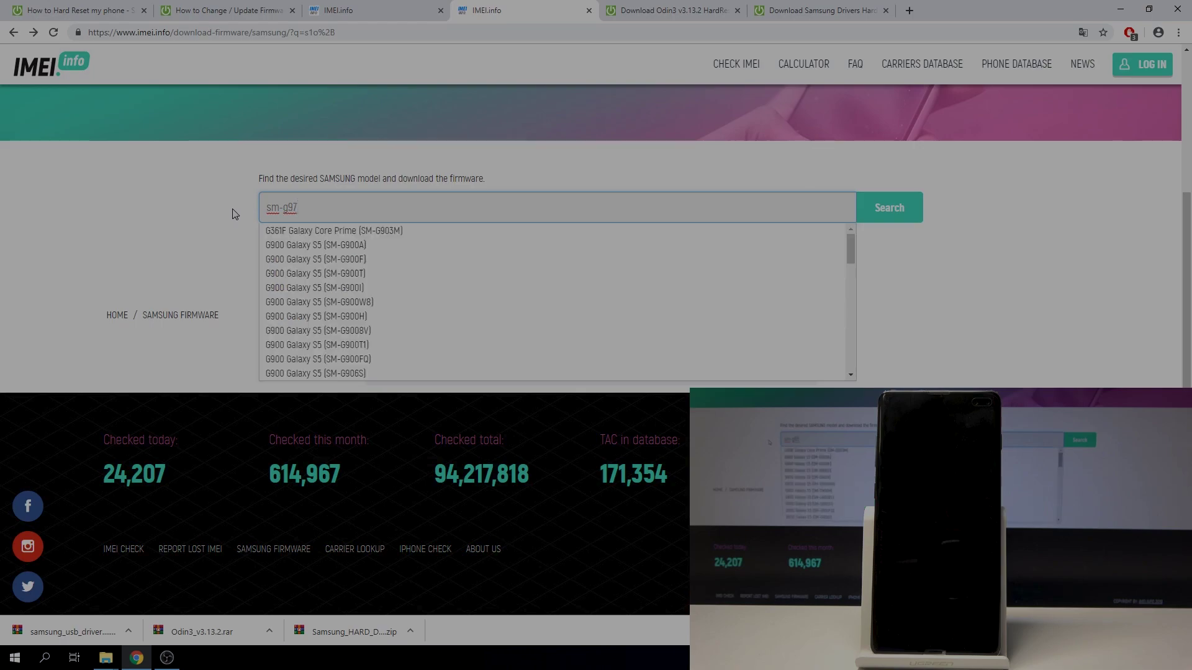
{"action": "type", "text": "5f"}
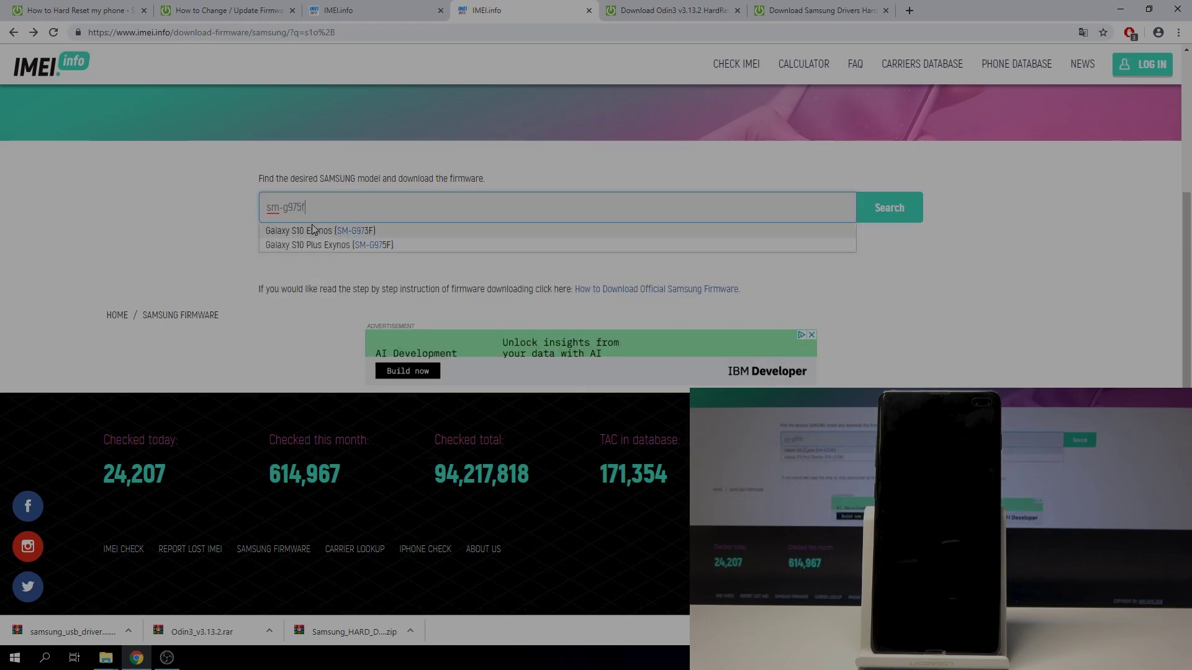
{"action": "left_click", "coordinate": [323, 240]}
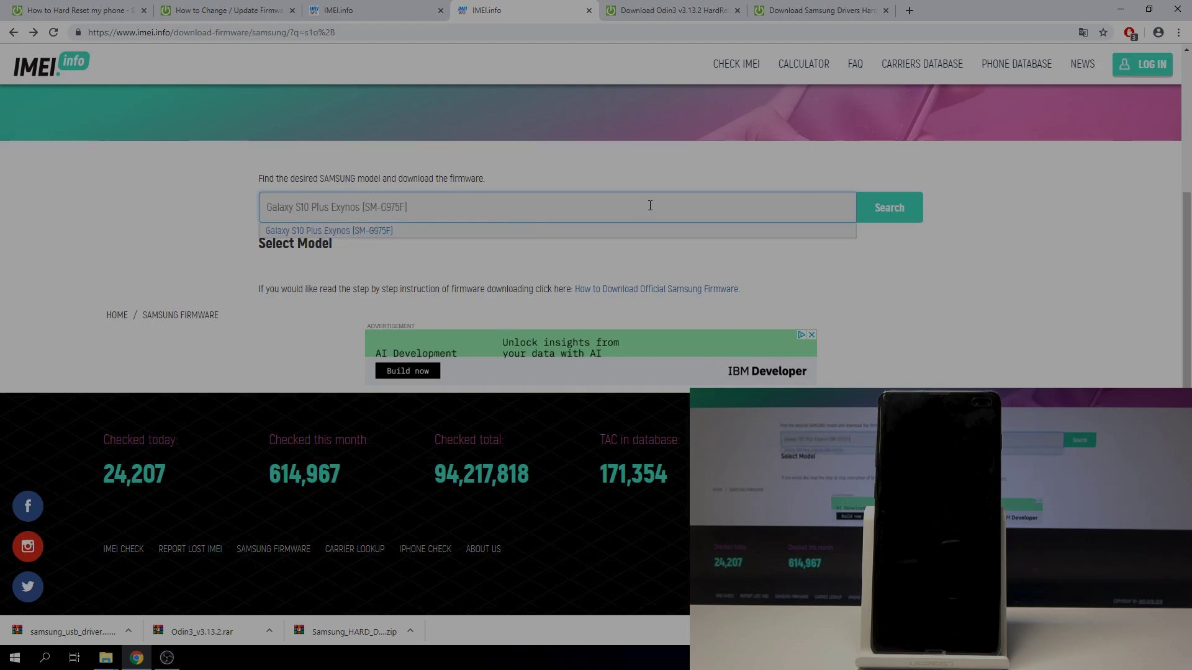
{"action": "left_click", "coordinate": [874, 211]}
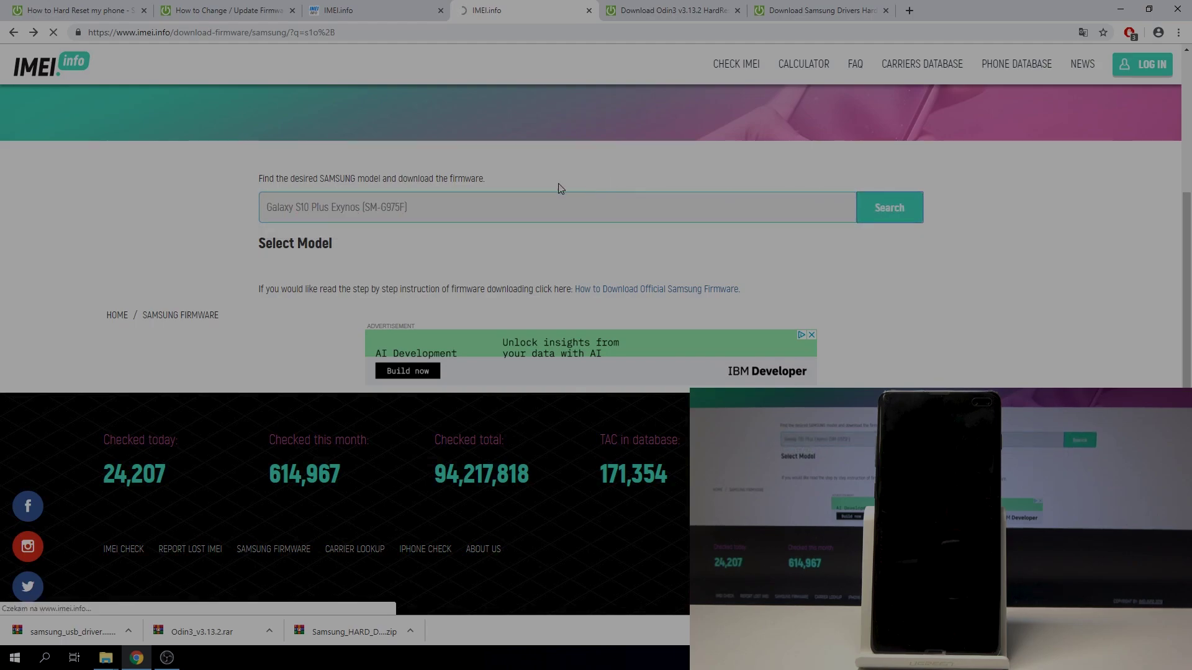
Scroll the Region/CSC table down to Poland and open the XEO (OPEN) firmware details.
{"action": "scroll", "coordinate": [478, 234], "scroll_direction": "down", "scroll_amount": 6}
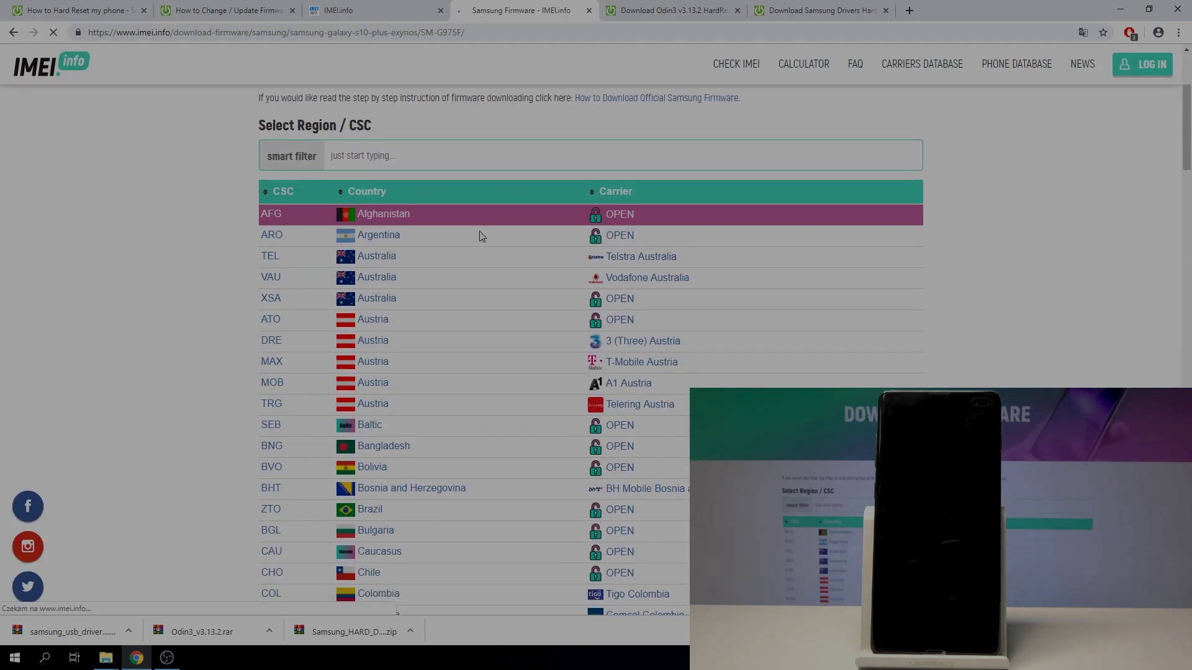
{"action": "scroll", "coordinate": [453, 238], "scroll_direction": "down", "scroll_amount": 20}
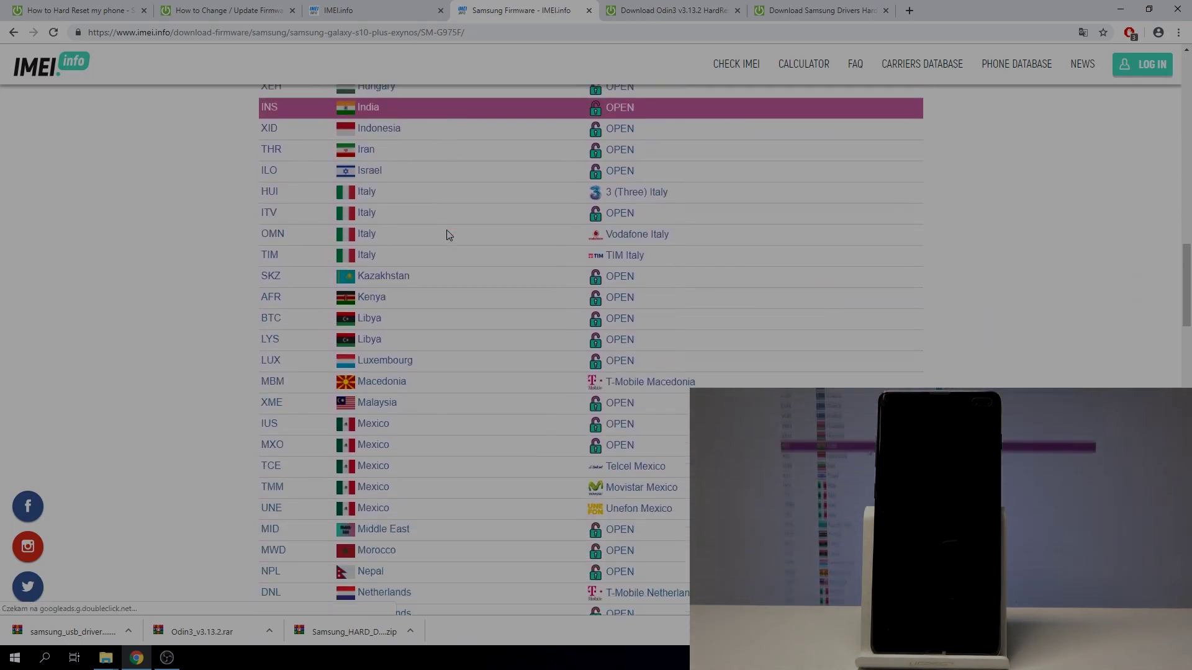
{"action": "scroll", "coordinate": [388, 211], "scroll_direction": "down", "scroll_amount": 5}
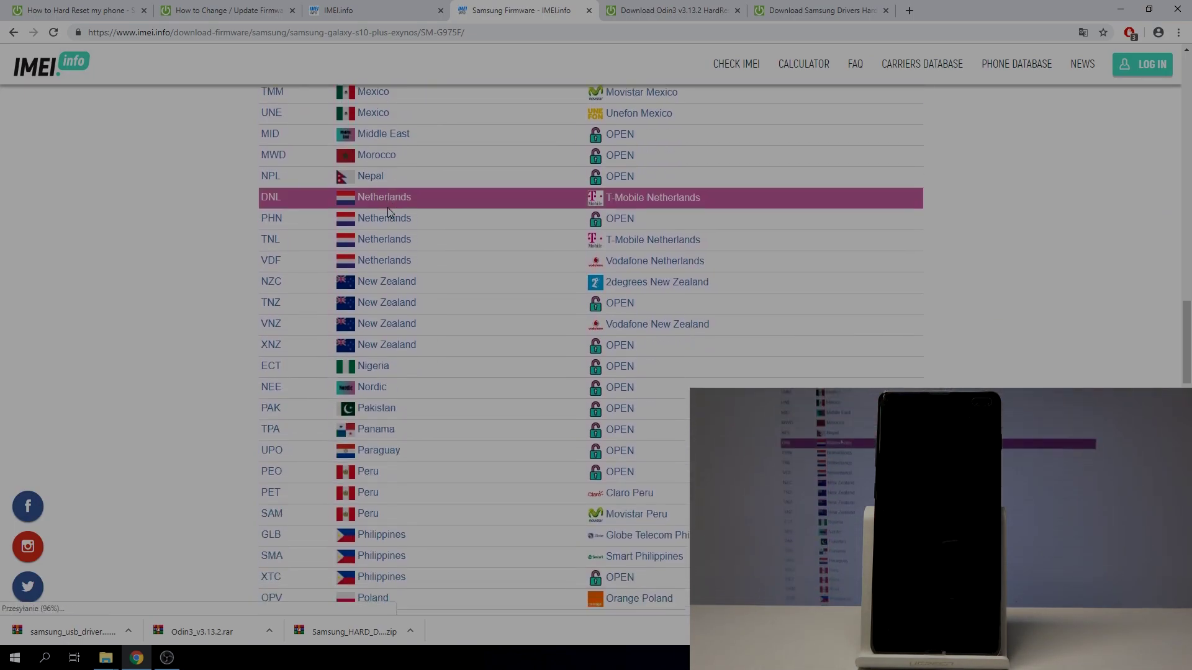
{"action": "scroll", "coordinate": [388, 207], "scroll_direction": "down", "scroll_amount": 6}
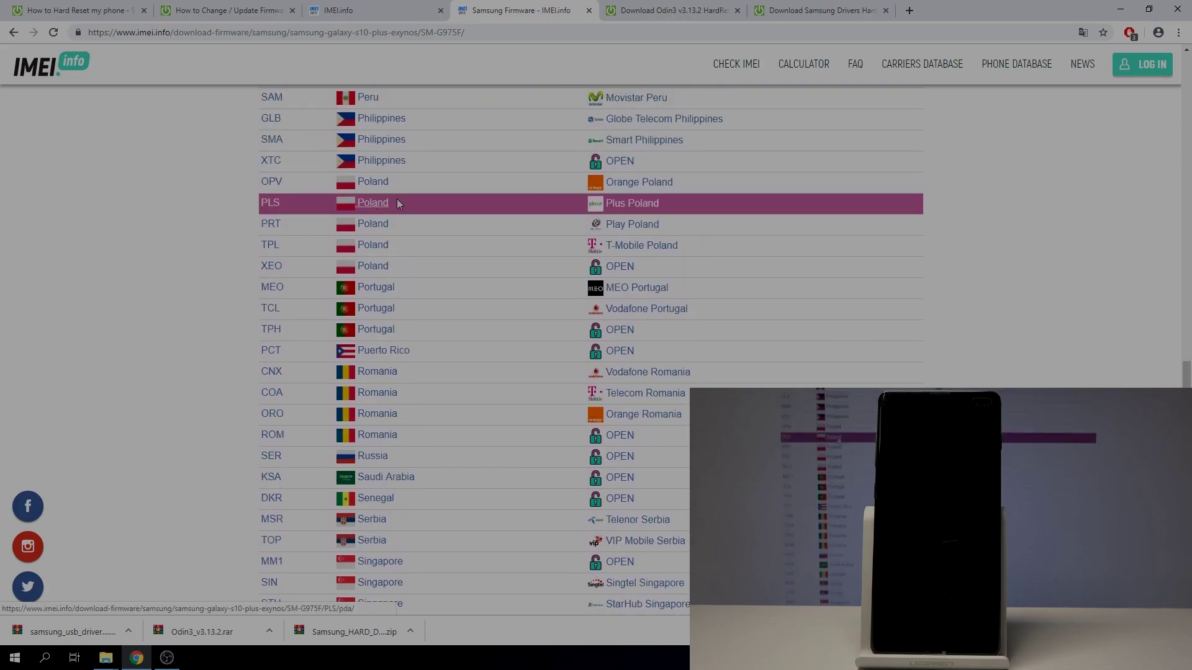
{"action": "scroll", "coordinate": [457, 209], "scroll_direction": "down", "scroll_amount": 1}
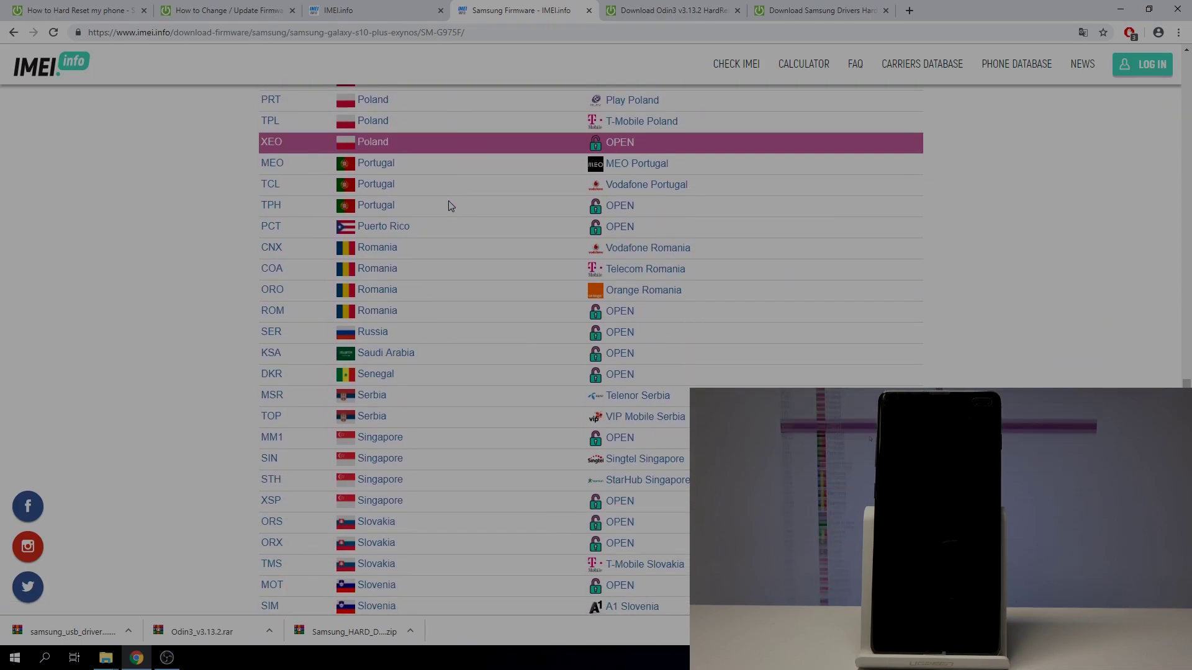
{"action": "left_click", "coordinate": [619, 144]}
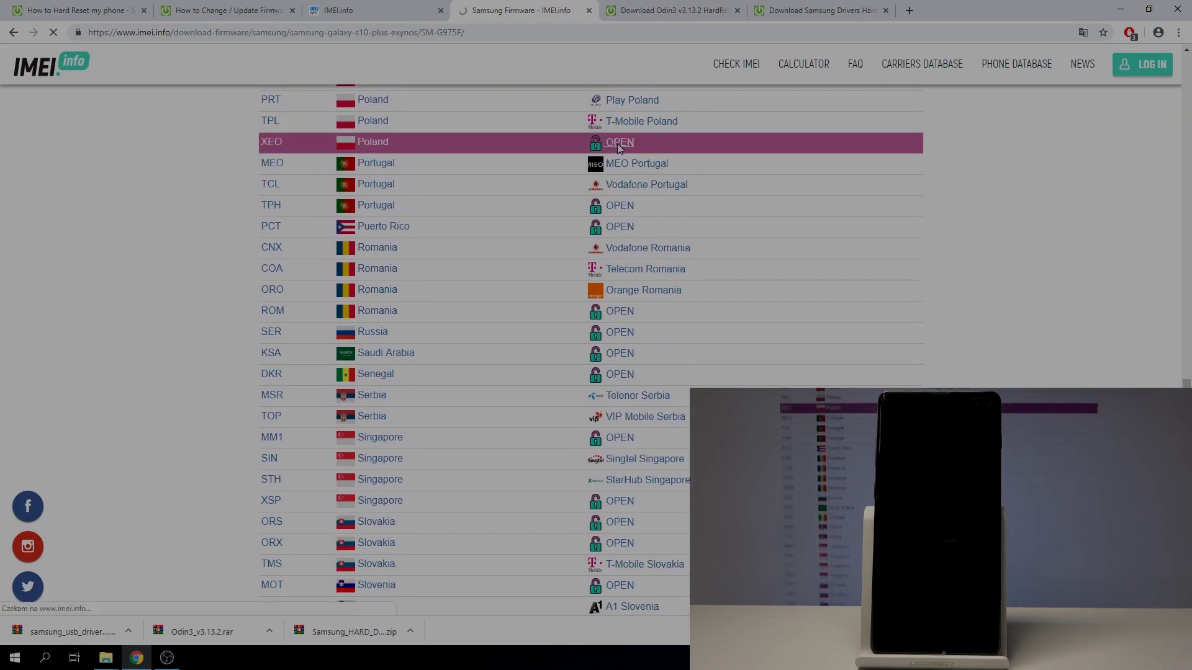
Download the 11.0 MB Samsung HARD Downloader zip for the 4.79 GB G975FXXU1ASBA firmware.
{"action": "scroll", "coordinate": [633, 161], "scroll_direction": "down", "scroll_amount": 5}
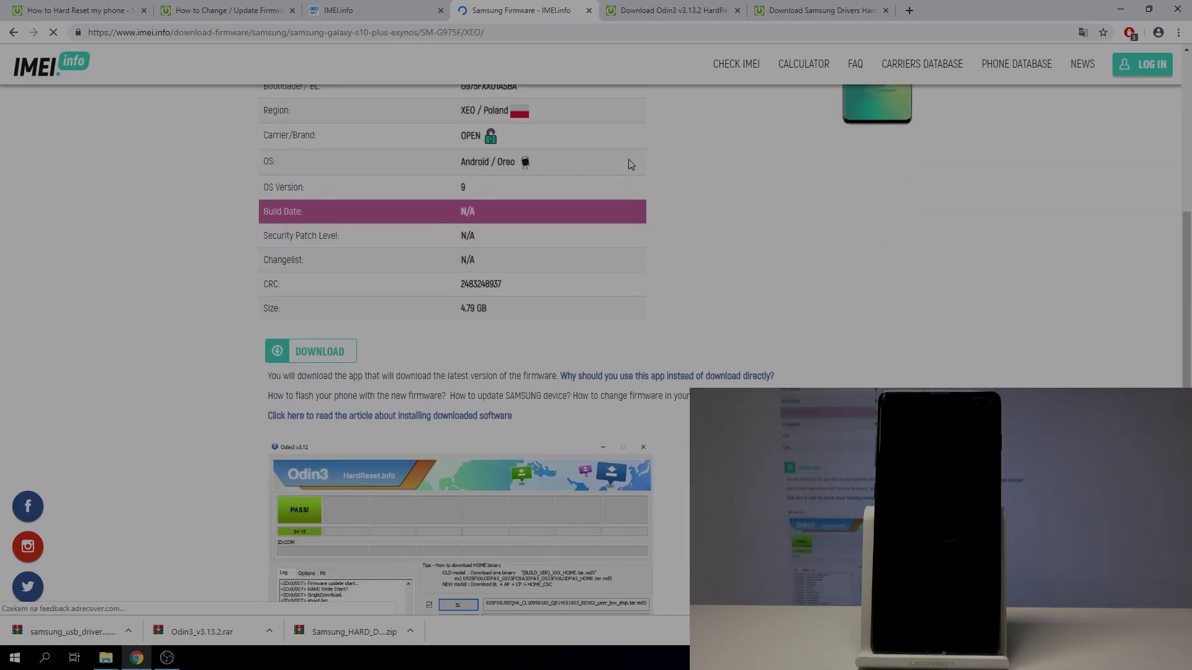
{"action": "scroll", "coordinate": [631, 164], "scroll_direction": "up", "scroll_amount": 3}
{"action": "scroll", "coordinate": [442, 180], "scroll_direction": "down", "scroll_amount": 1}
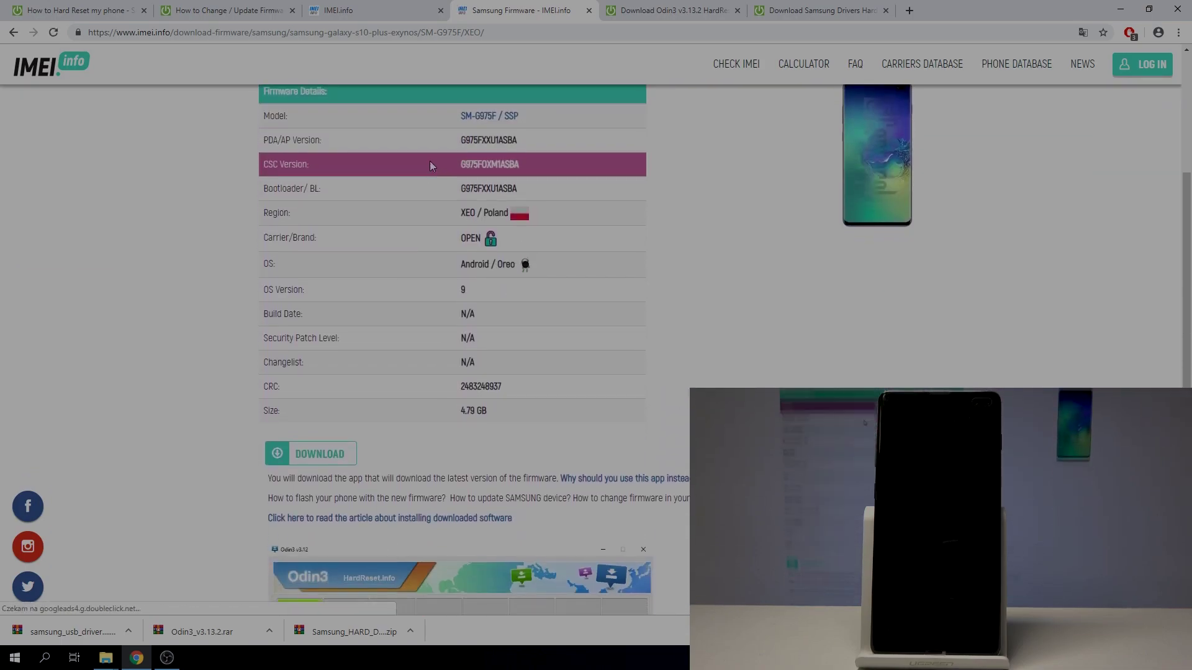
{"action": "scroll", "coordinate": [434, 162], "scroll_direction": "down", "scroll_amount": 3}
{"action": "scroll", "coordinate": [427, 164], "scroll_direction": "up", "scroll_amount": 2}
{"action": "scroll", "coordinate": [385, 205], "scroll_direction": "down", "scroll_amount": 2}
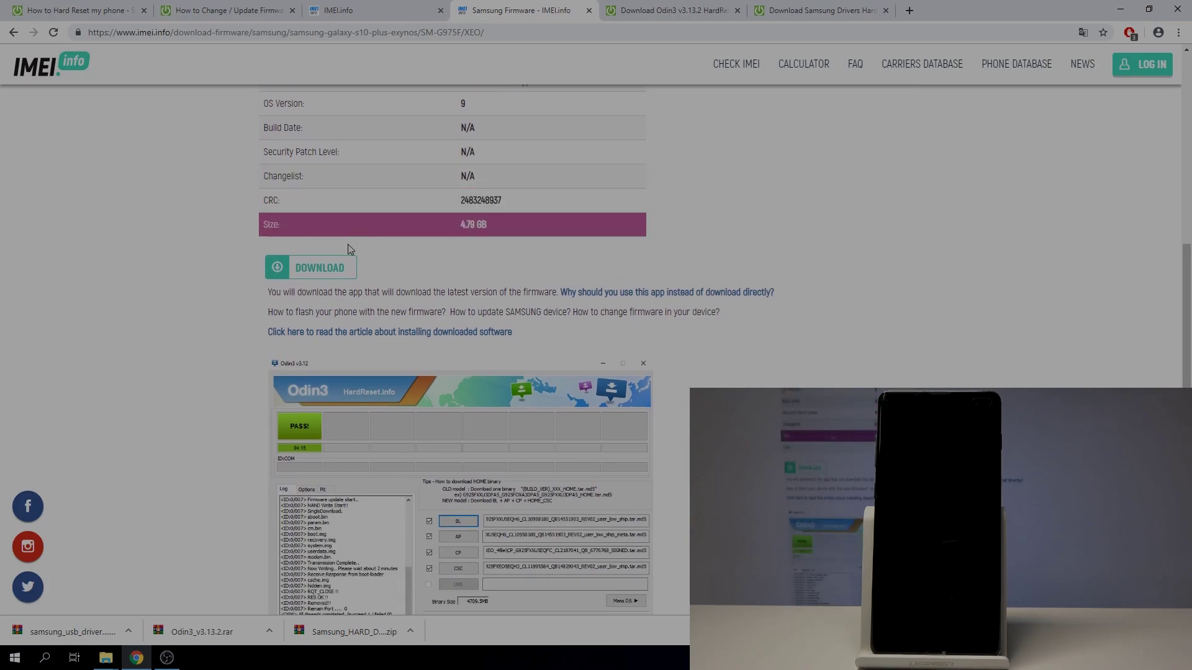
{"action": "left_click", "coordinate": [340, 269]}
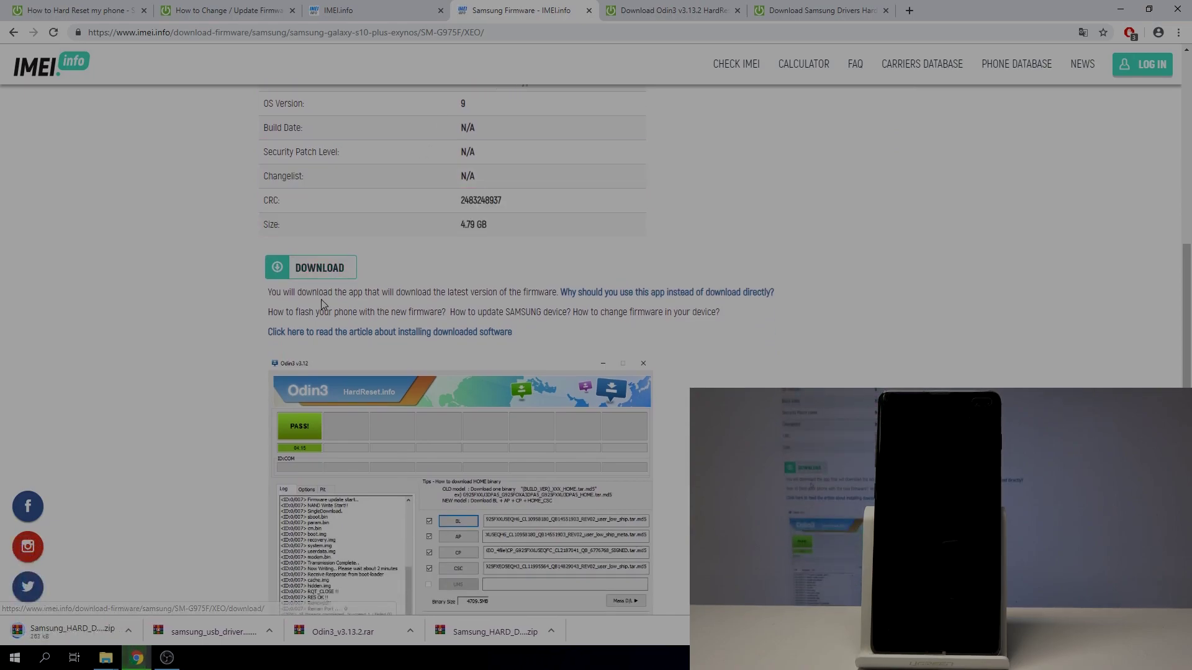
{"action": "scroll", "coordinate": [366, 268], "scroll_direction": "up", "scroll_amount": 3}
{"action": "scroll", "coordinate": [490, 196], "scroll_direction": "down", "scroll_amount": 1}
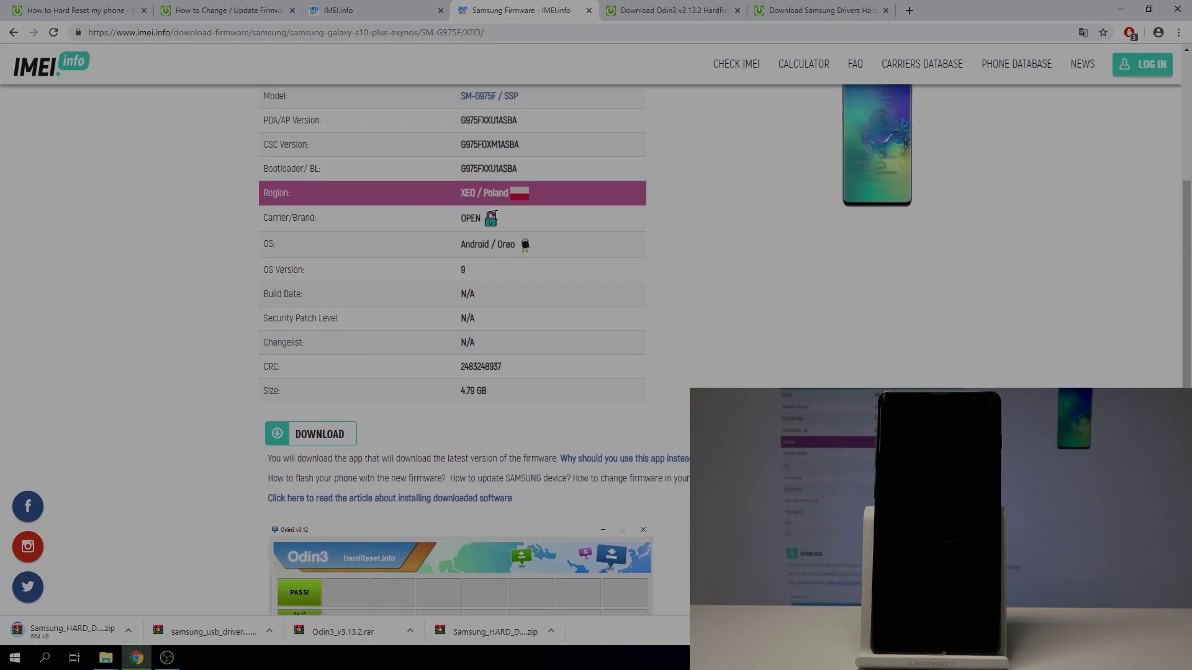
{"action": "scroll", "coordinate": [468, 211], "scroll_direction": "down", "scroll_amount": 1}
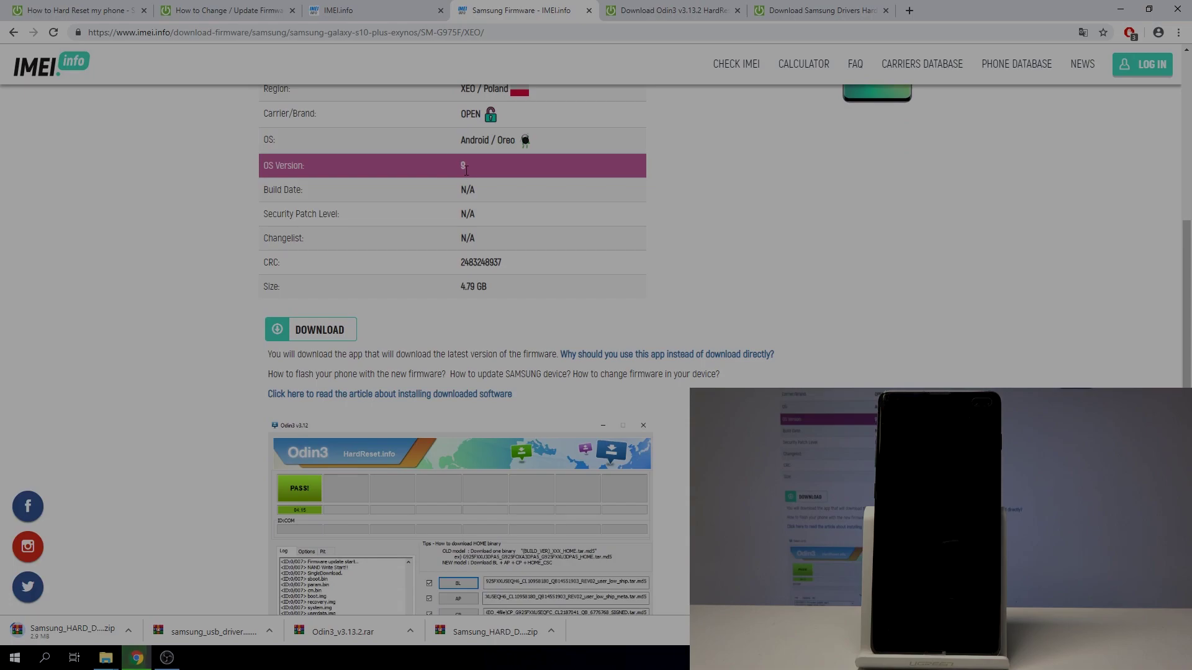
{"action": "scroll", "coordinate": [475, 166], "scroll_direction": "down", "scroll_amount": 2}
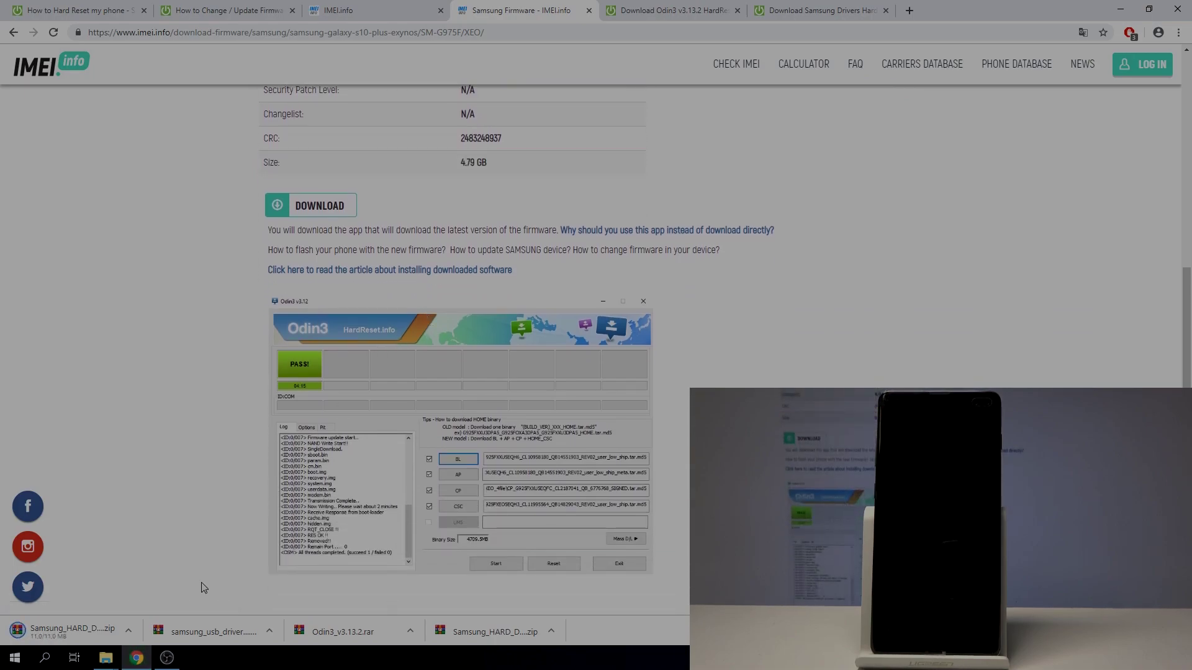
In Downloads, open Samsung_HARD_Downloader_SM-G975F_XEO > Samsung HARD Downloader and launch Download_SM-G975F_XEO.
{"action": "mouse_move", "coordinate": [111, 655]}
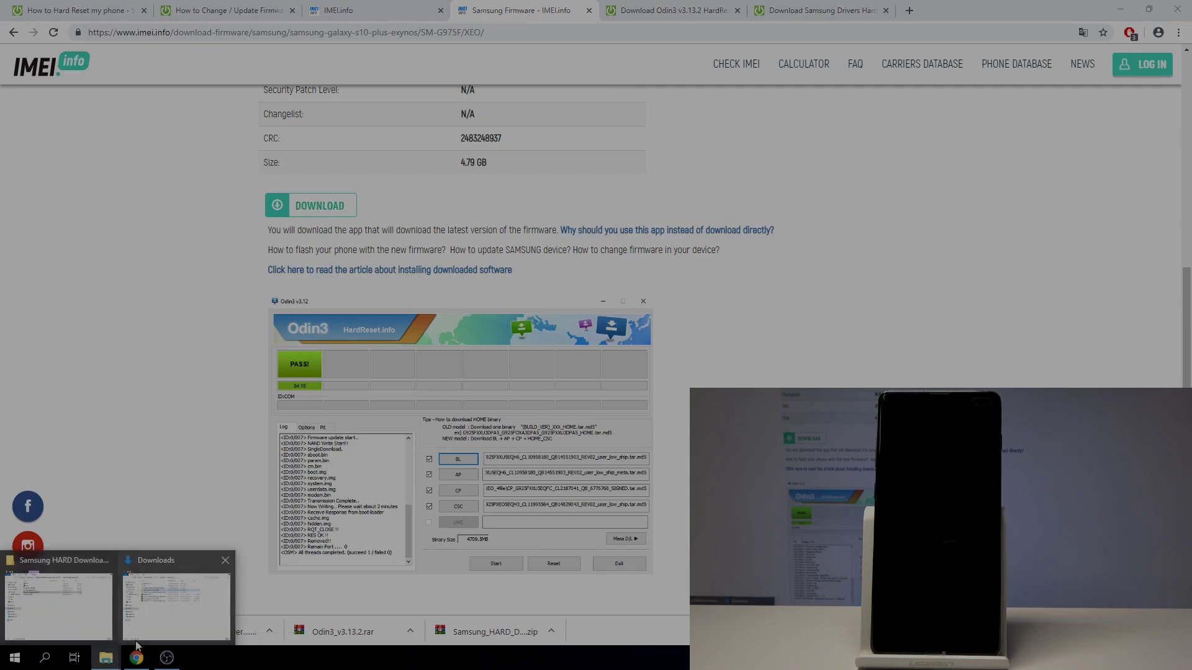
{"action": "left_click", "coordinate": [155, 622]}
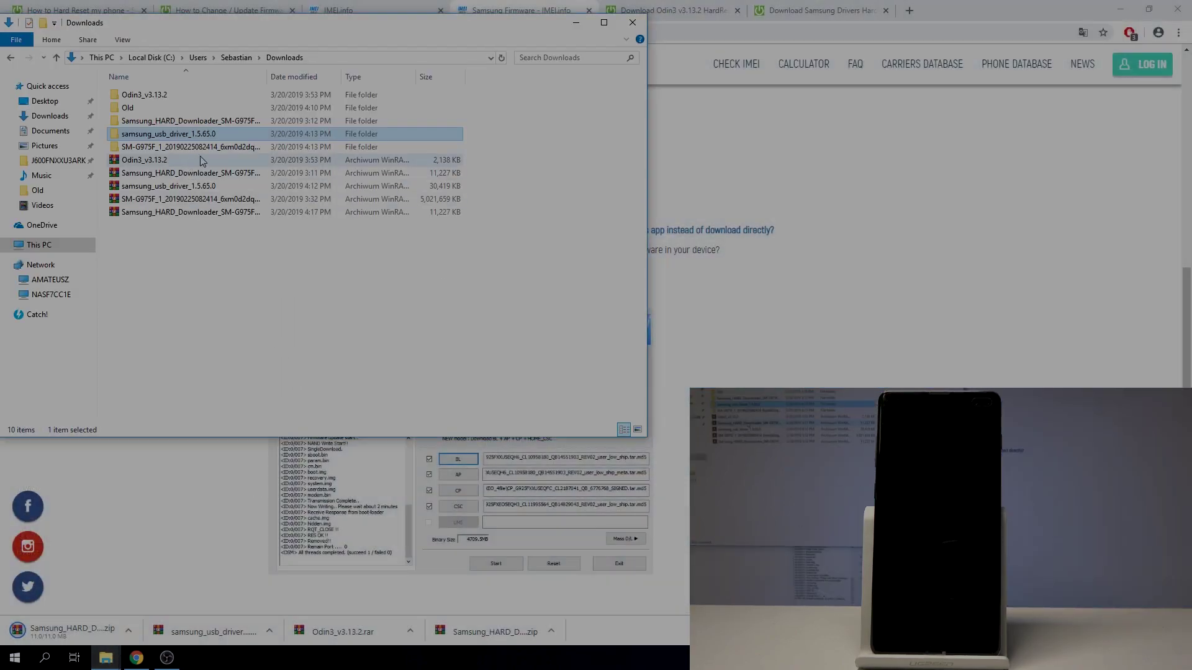
{"action": "left_click", "coordinate": [218, 212]}
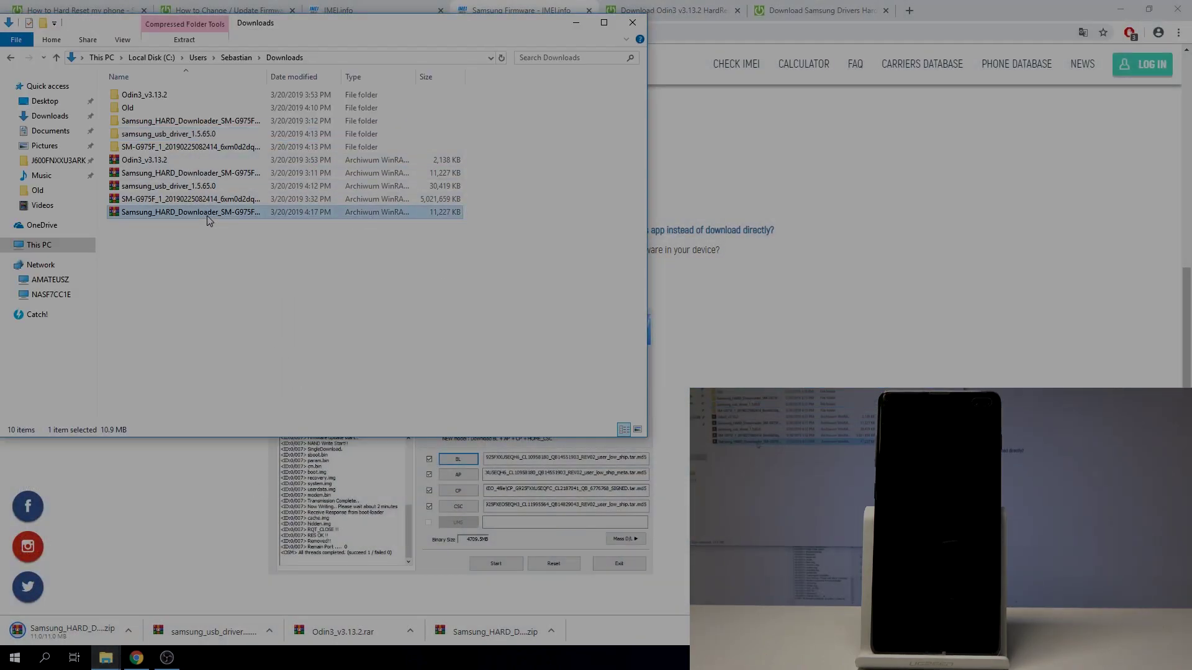
{"action": "double_click", "coordinate": [199, 122]}
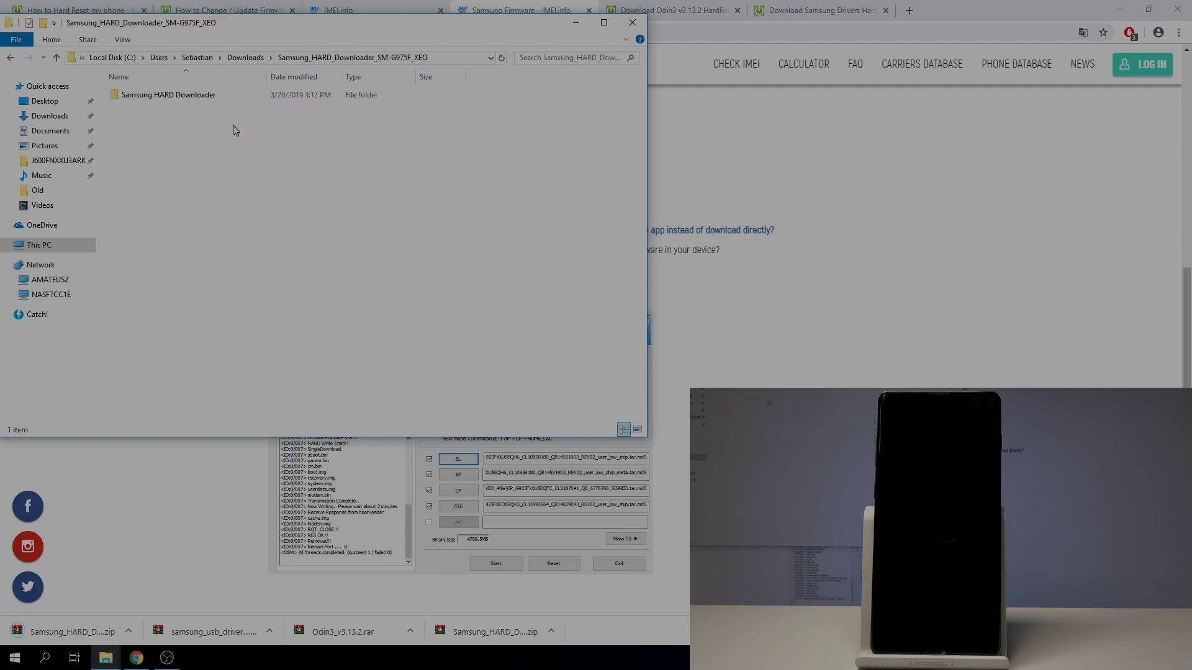
{"action": "double_click", "coordinate": [201, 100]}
{"action": "double_click", "coordinate": [190, 147]}
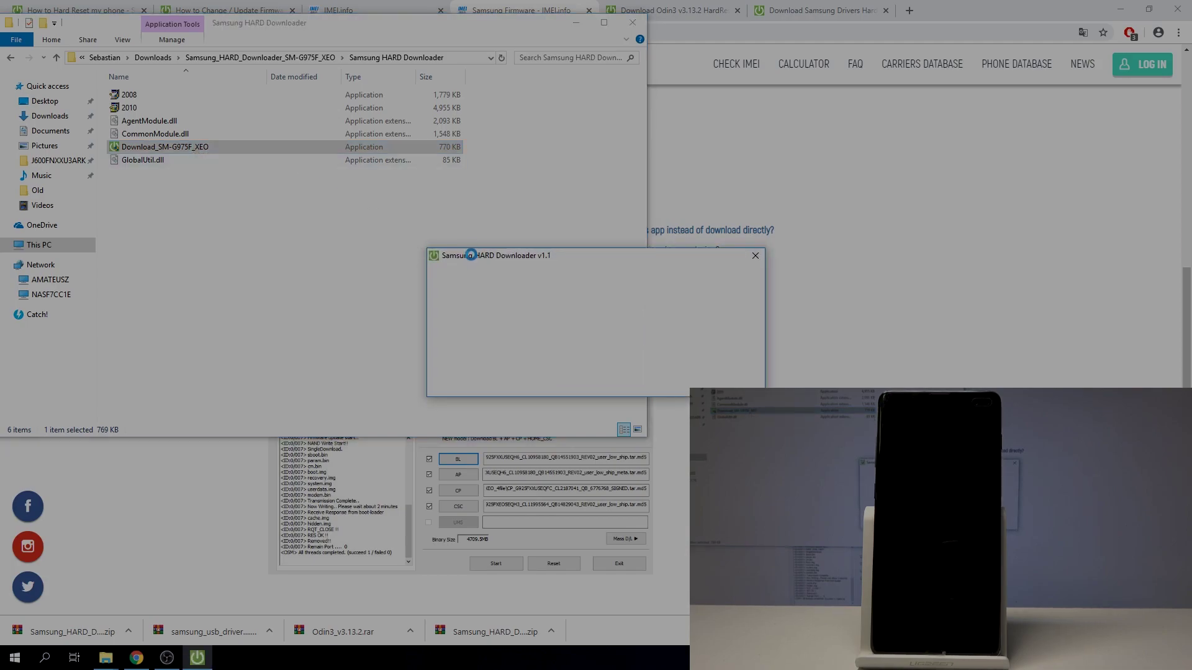
Move Samsung HARD Downloader aside to view the 4903 MB G975FXXU1ASBA firmware details, then close it.
{"action": "left_click_drag", "start_coordinate": [478, 253], "coordinate": [148, 132]}
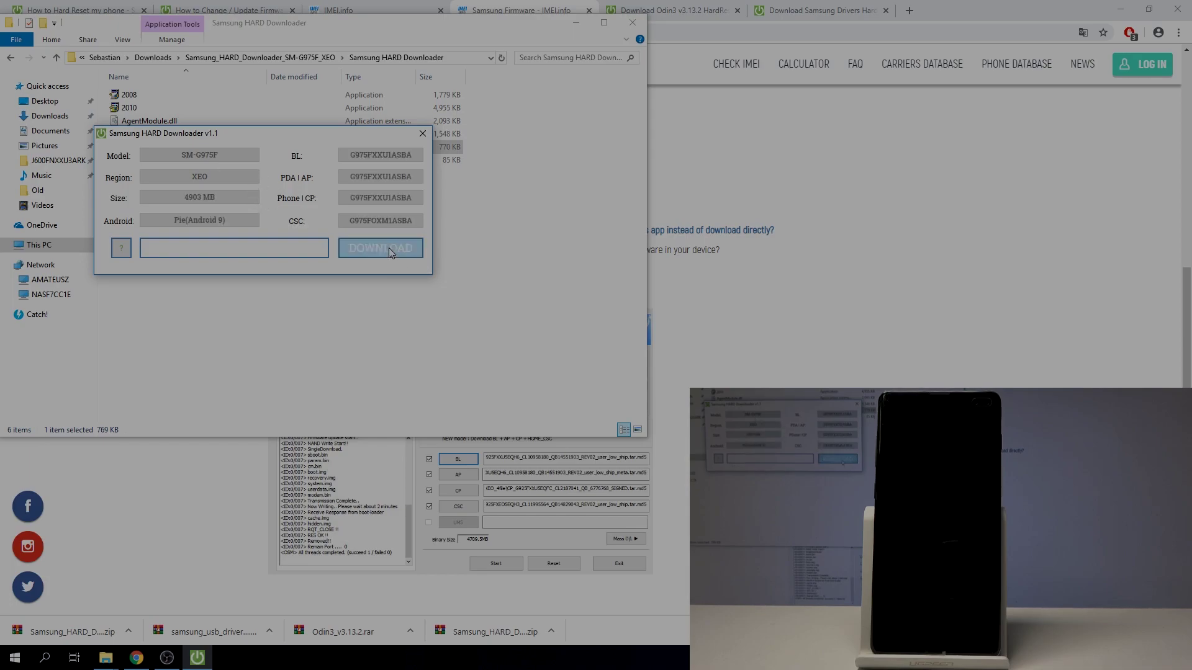
{"action": "left_click", "coordinate": [422, 134]}
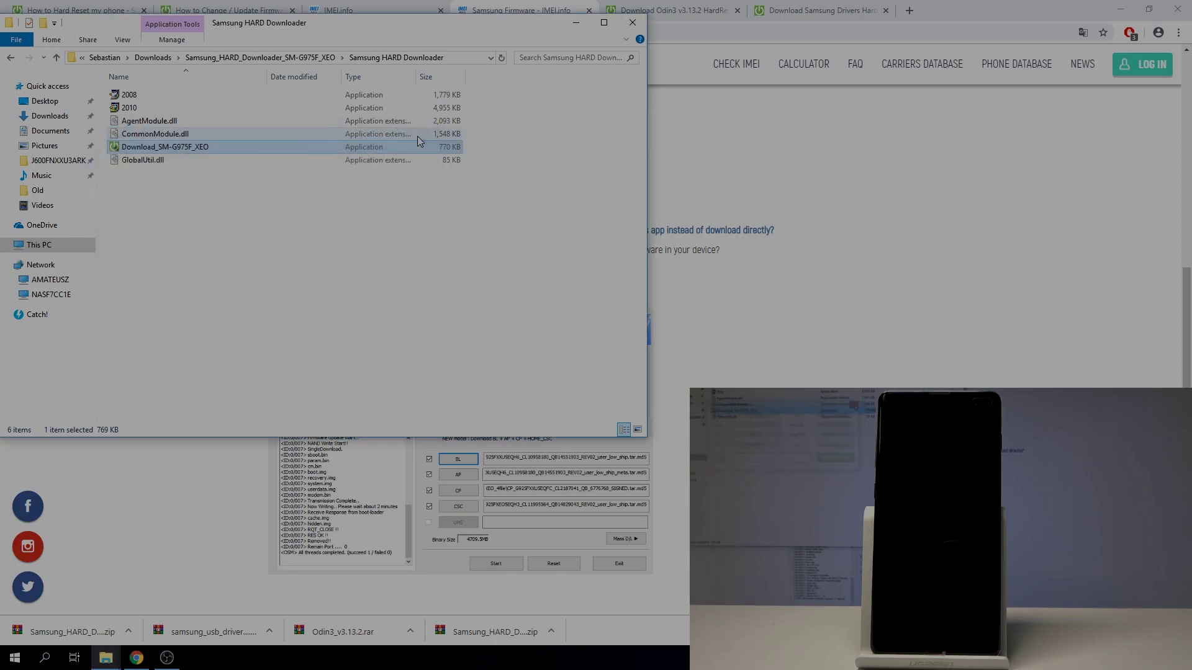
Open the downloaded firmware folder to check its five MD5 files, then return to Downloads.
{"action": "left_click", "coordinate": [152, 57]}
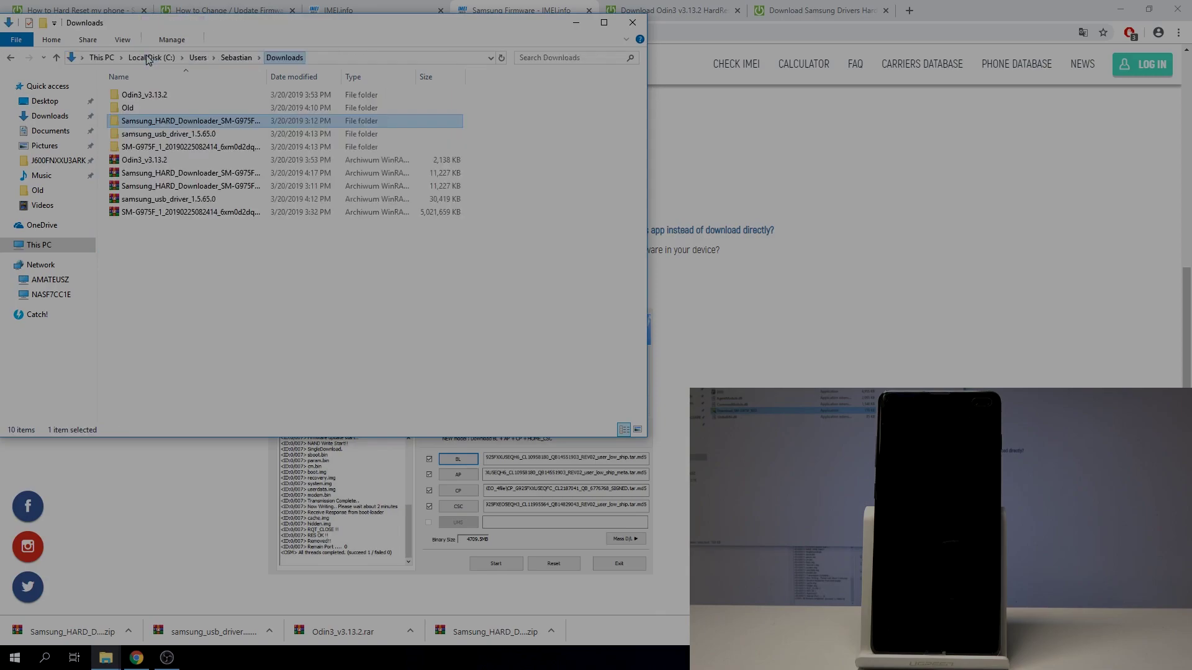
{"action": "double_click", "coordinate": [186, 147]}
{"action": "left_click_drag", "start_coordinate": [186, 167], "coordinate": [186, 93]}
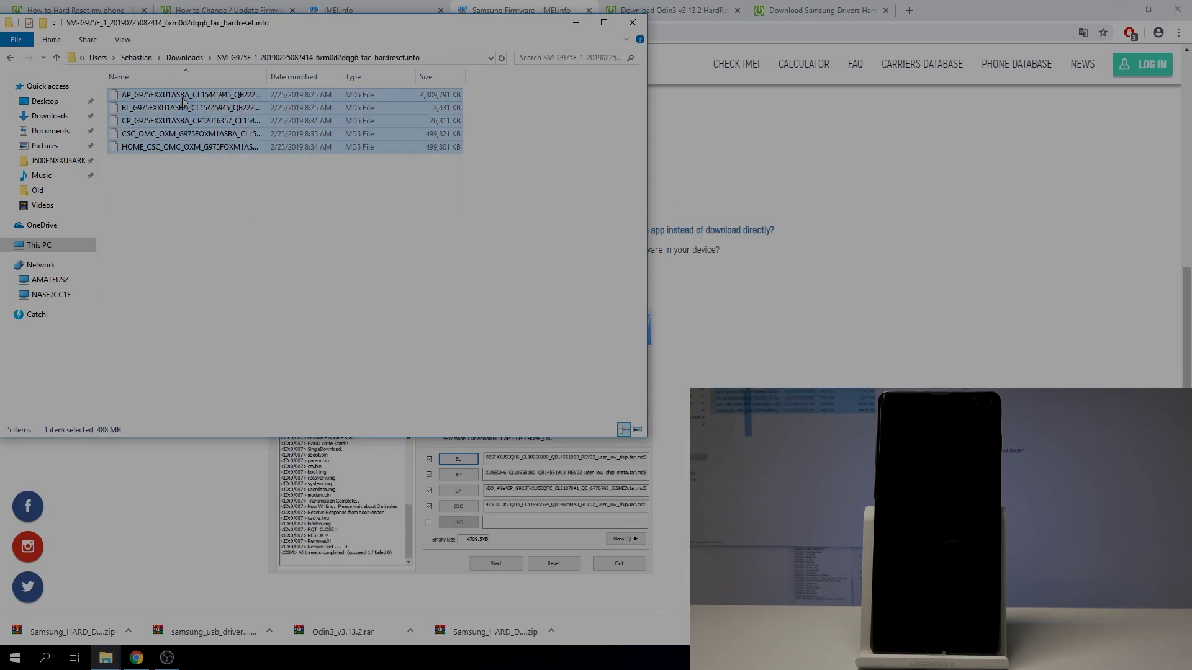
{"action": "left_click", "coordinate": [225, 234]}
{"action": "left_click", "coordinate": [185, 58]}
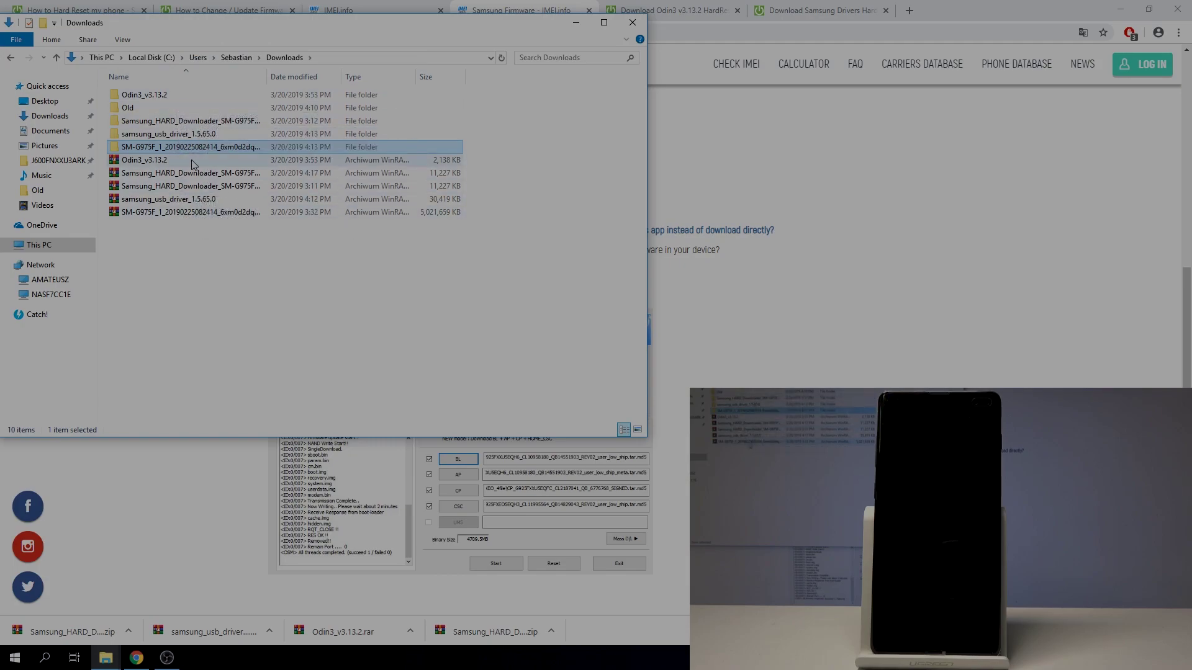
Run the samsung_usb_driver_1.5.65.0 installer, decline reinstalling the existing driver, and go back to Downloads.
{"action": "left_click", "coordinate": [188, 135]}
{"action": "double_click", "coordinate": [188, 135]}
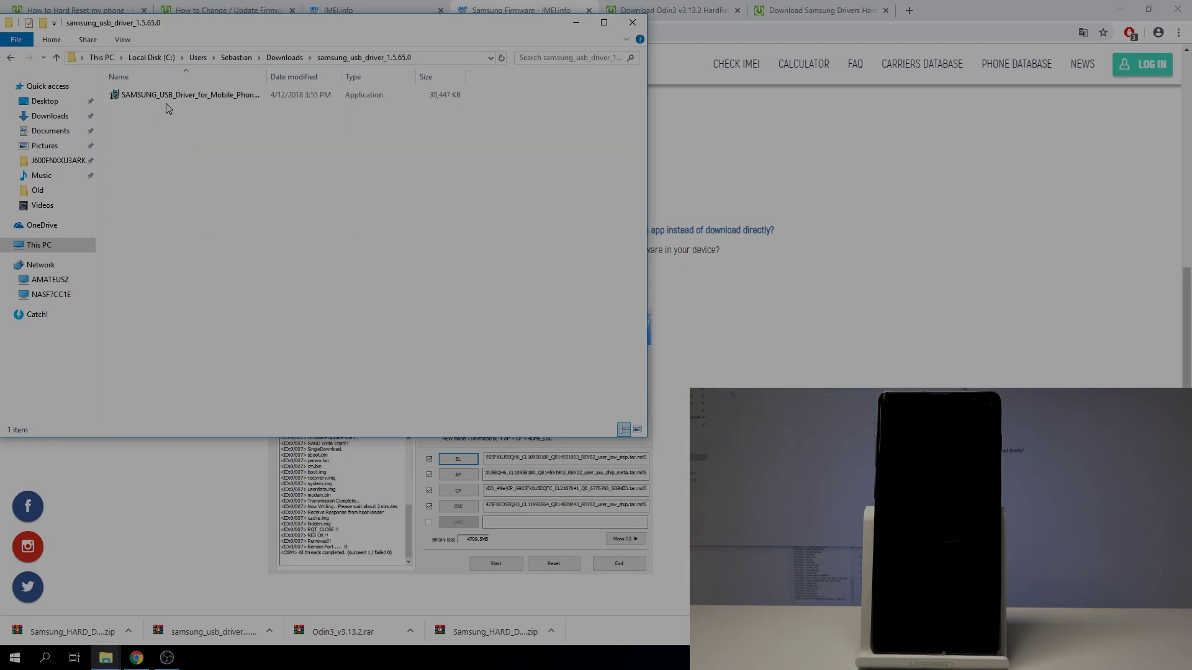
{"action": "left_click", "coordinate": [170, 98]}
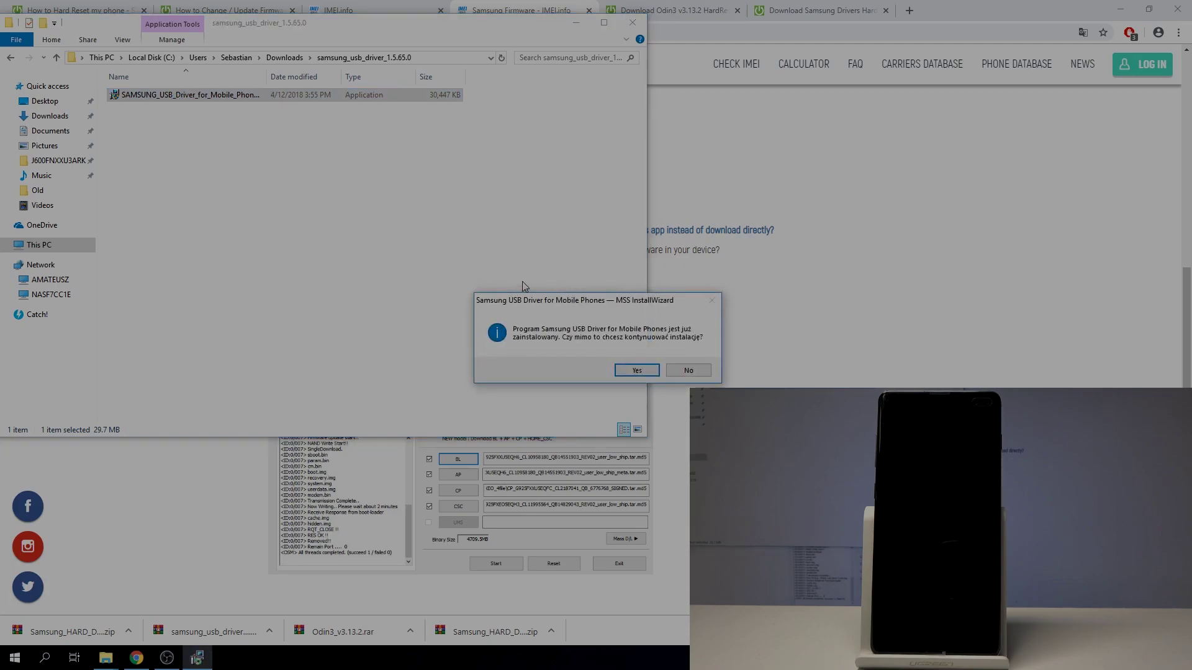
{"action": "left_click_drag", "start_coordinate": [522, 276], "coordinate": [486, 237]}
{"action": "left_click_drag", "start_coordinate": [651, 302], "coordinate": [218, 75]}
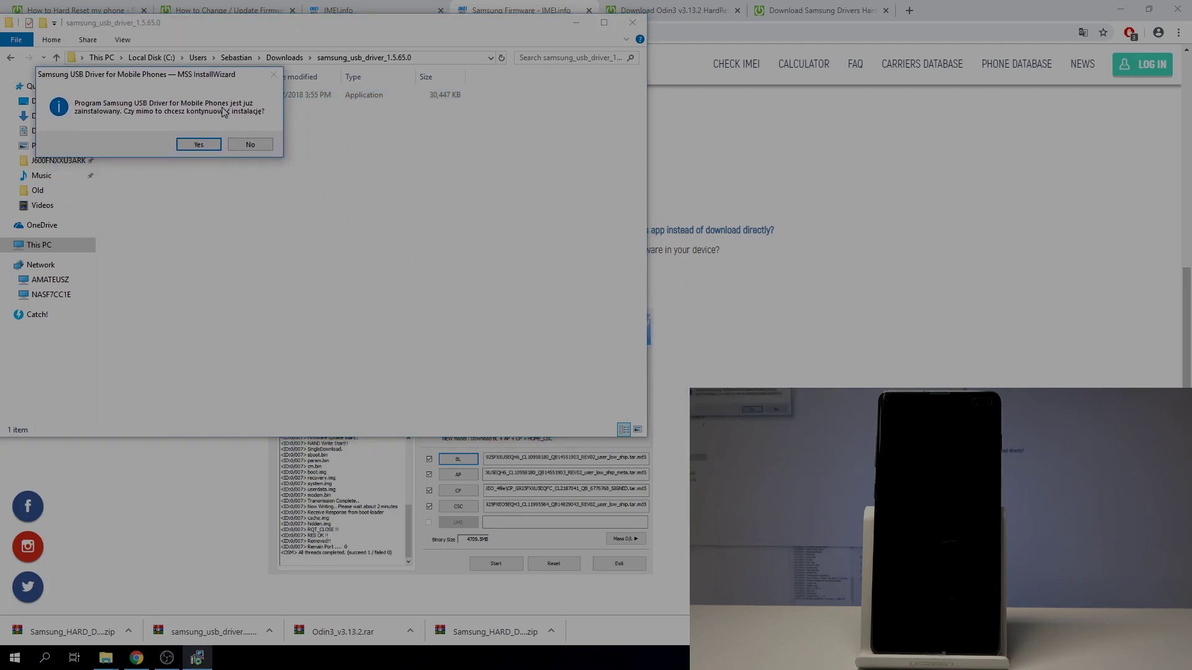
{"action": "left_click", "coordinate": [250, 146]}
{"action": "left_click", "coordinate": [284, 57]}
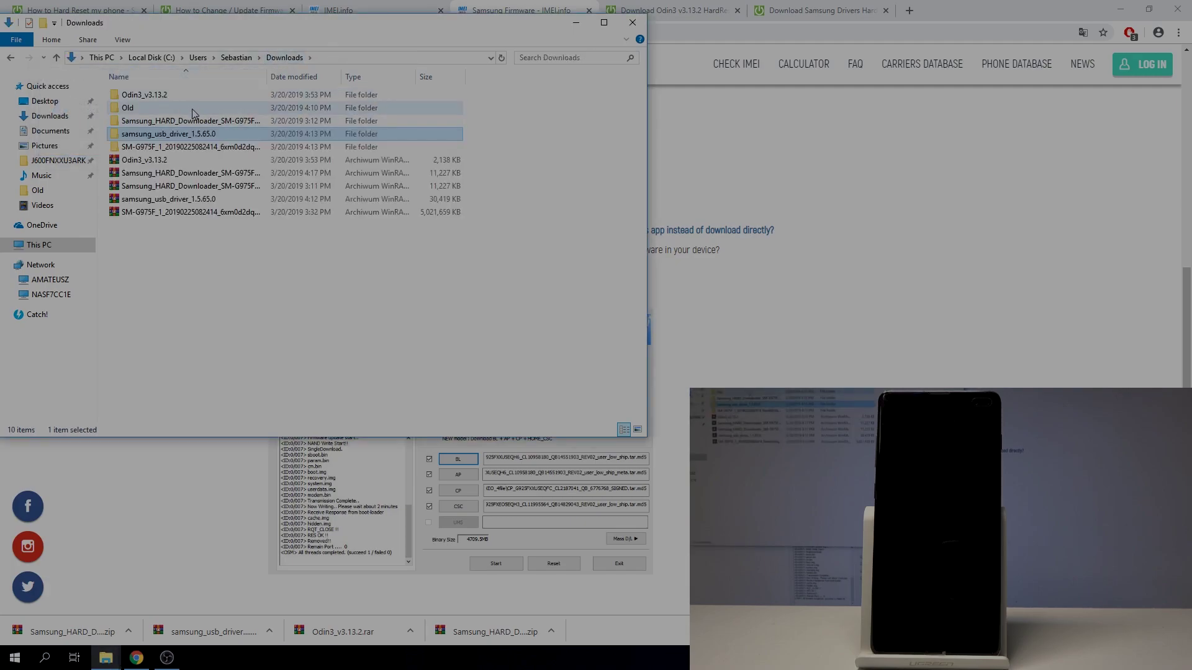
Run Odin3 v3.13.2 as administrator from its folder, acknowledge the warning, and minimize File Explorer.
{"action": "double_click", "coordinate": [197, 100]}
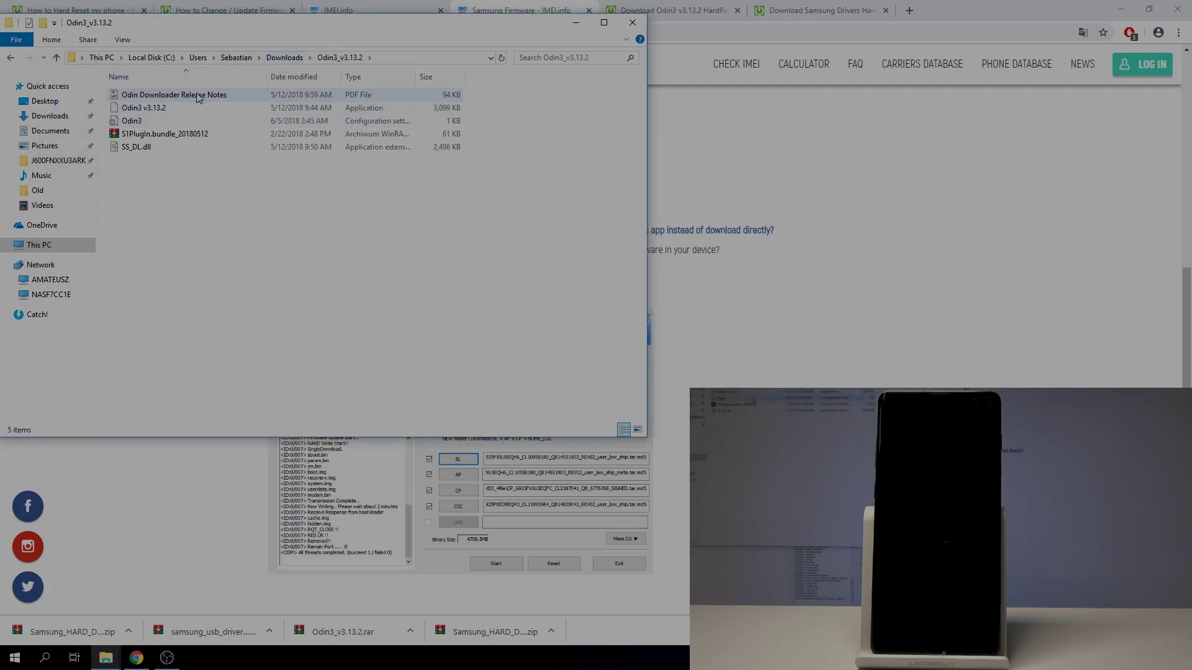
{"action": "left_click", "coordinate": [178, 115]}
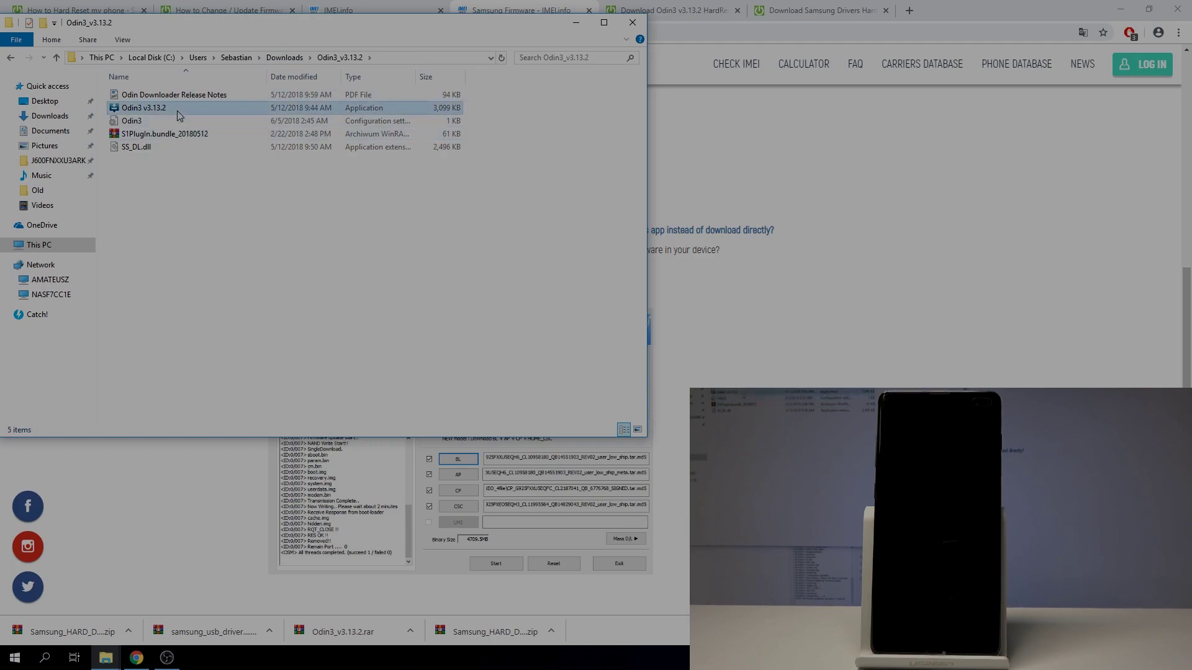
{"action": "right_click", "coordinate": [178, 116]}
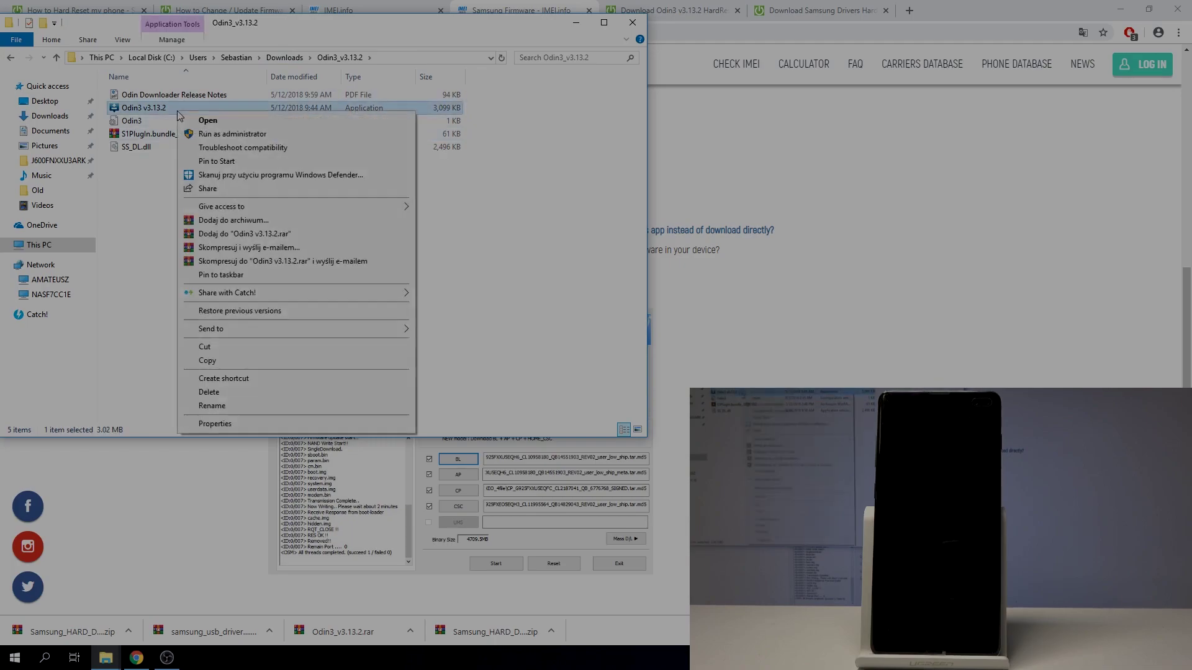
{"action": "left_click", "coordinate": [208, 135]}
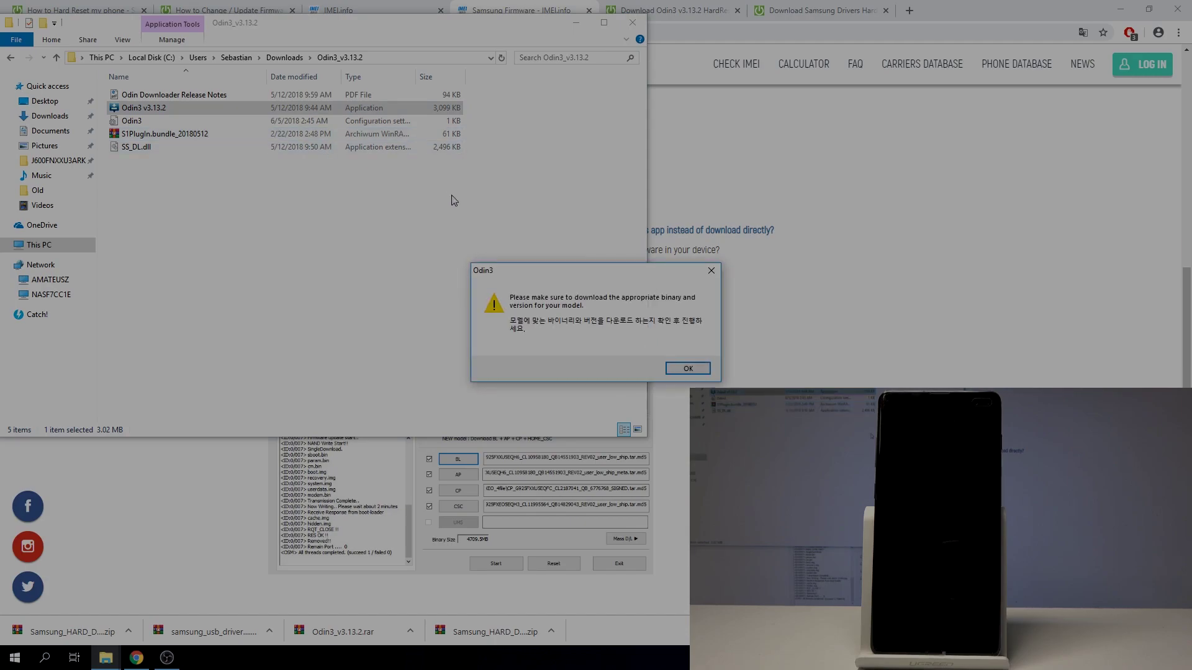
{"action": "left_click", "coordinate": [677, 370]}
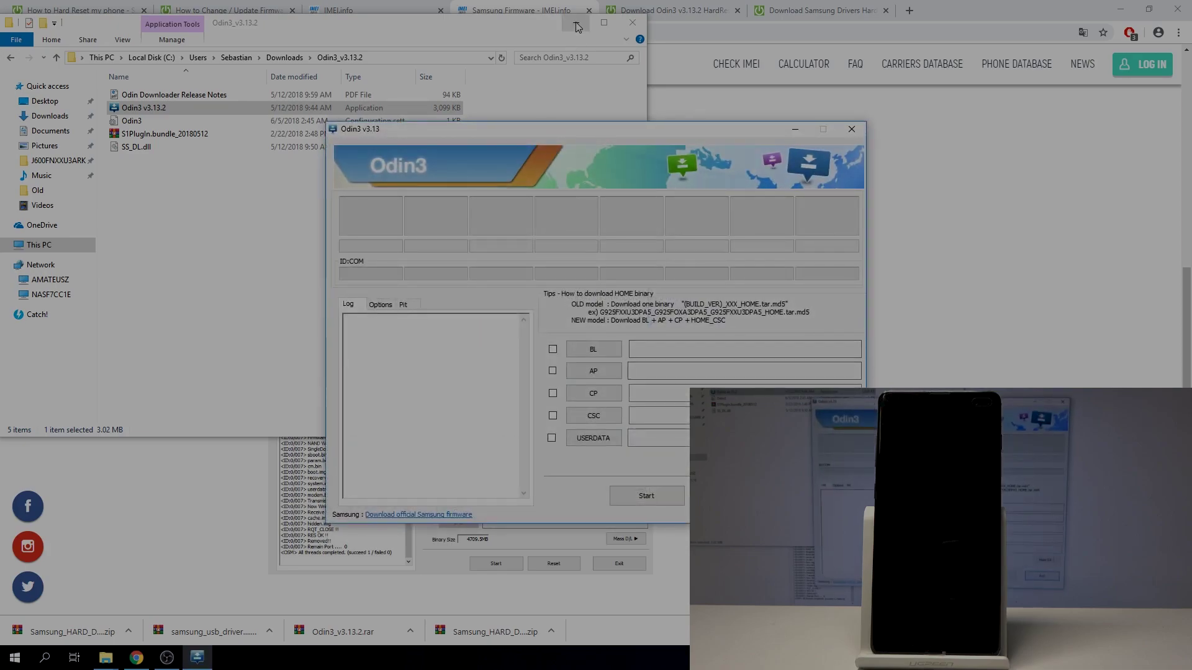
{"action": "left_click", "coordinate": [575, 22]}
Move the Odin3 window to the top-left so the download-mode phone appears on COM7.
{"action": "left_click_drag", "start_coordinate": [378, 128], "coordinate": [68, 19]}
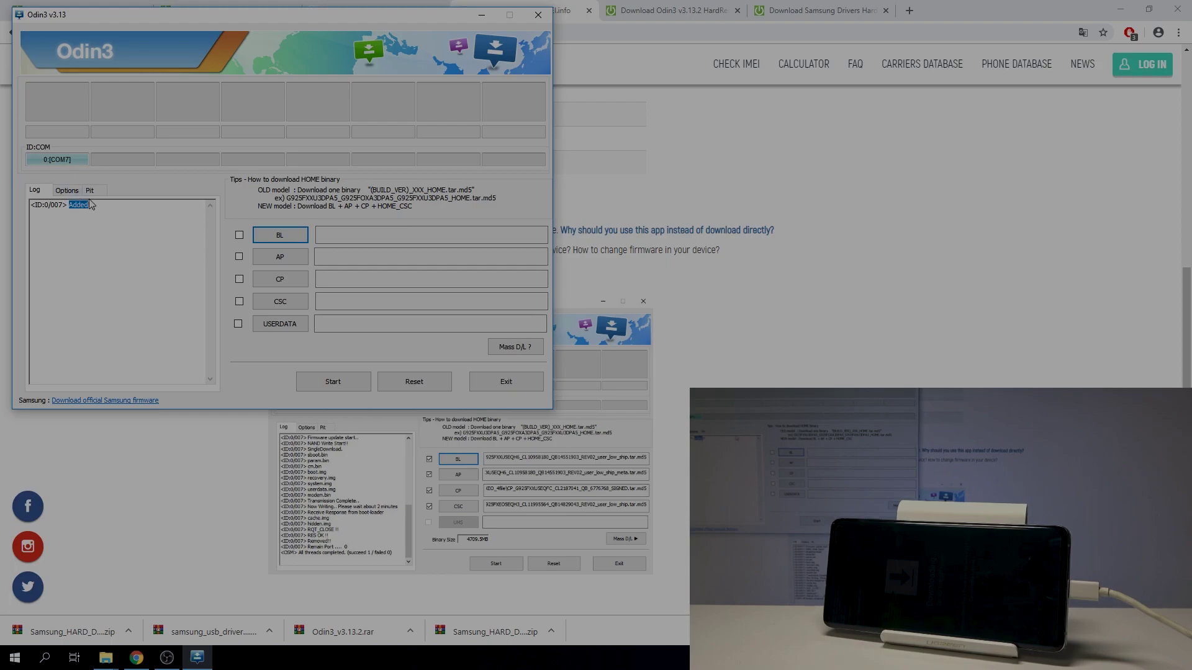
Confirm Auto Reboot and F. Reset Time are on, then load the BL_G975FXXU1ASBA file from Downloads > firmware.
{"action": "left_click", "coordinate": [68, 191]}
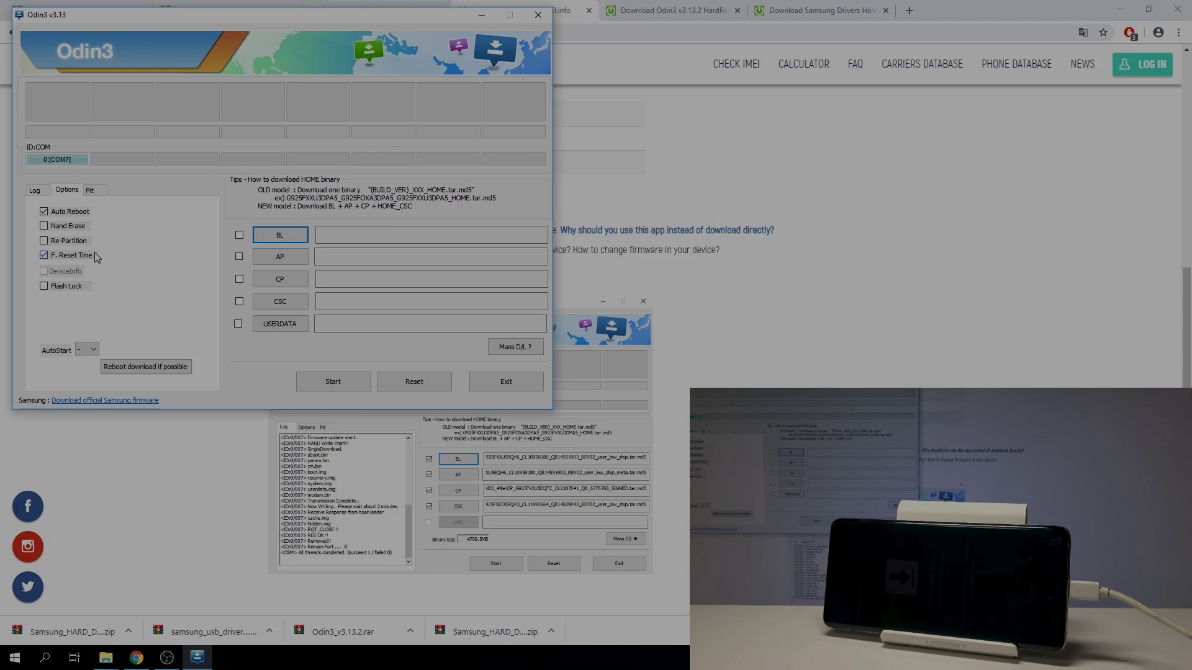
{"action": "left_click", "coordinate": [47, 193]}
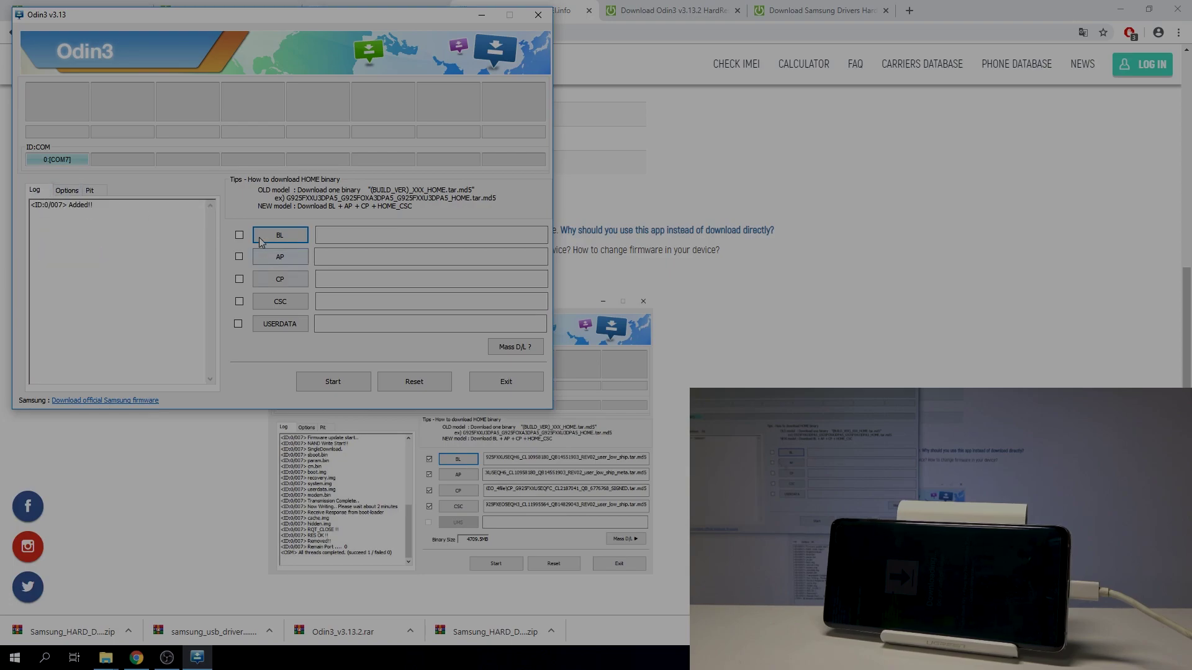
{"action": "left_click", "coordinate": [281, 236]}
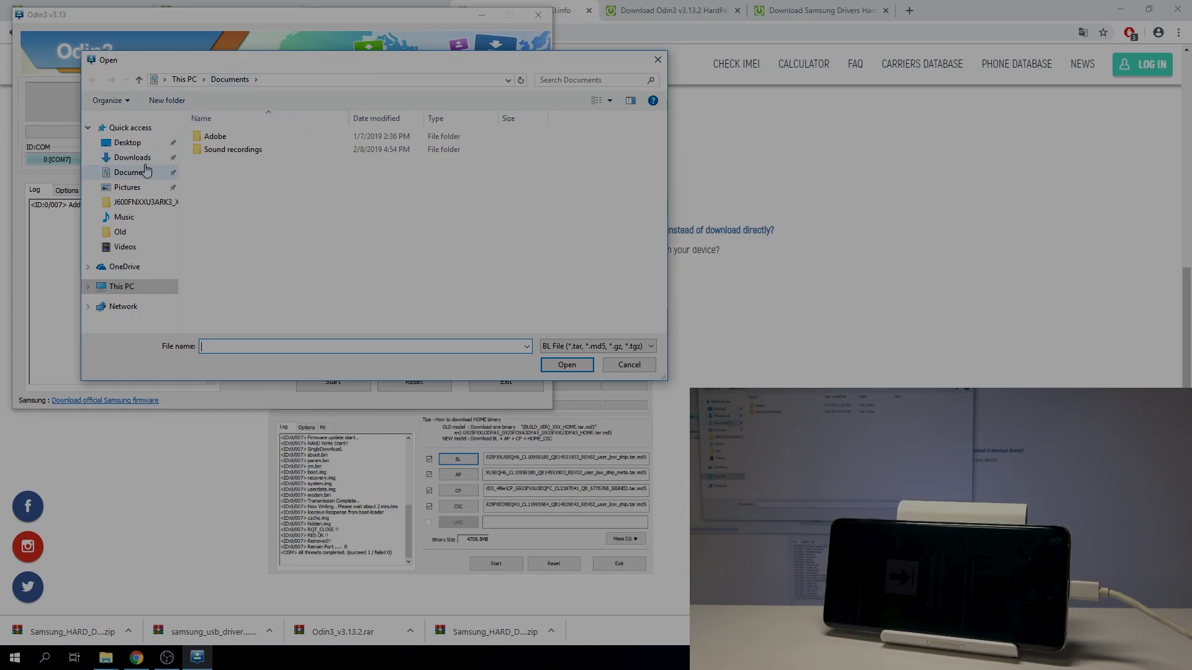
{"action": "left_click", "coordinate": [132, 157]}
{"action": "left_click_drag", "start_coordinate": [214, 68], "coordinate": [143, 57]}
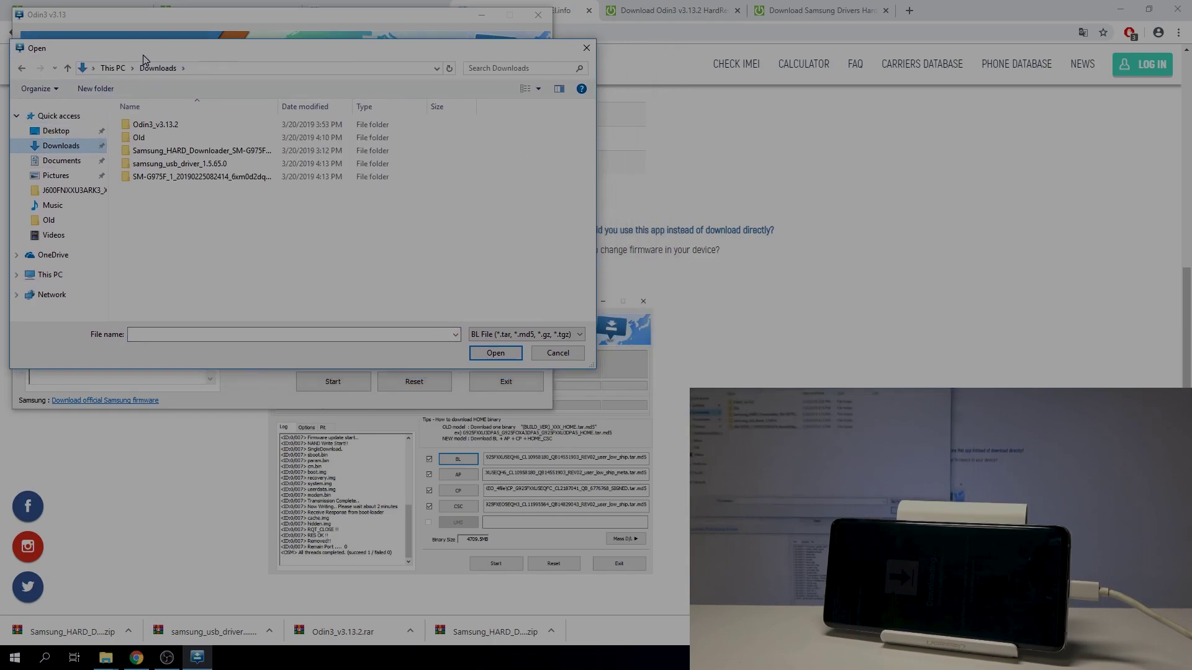
{"action": "double_click", "coordinate": [209, 178]}
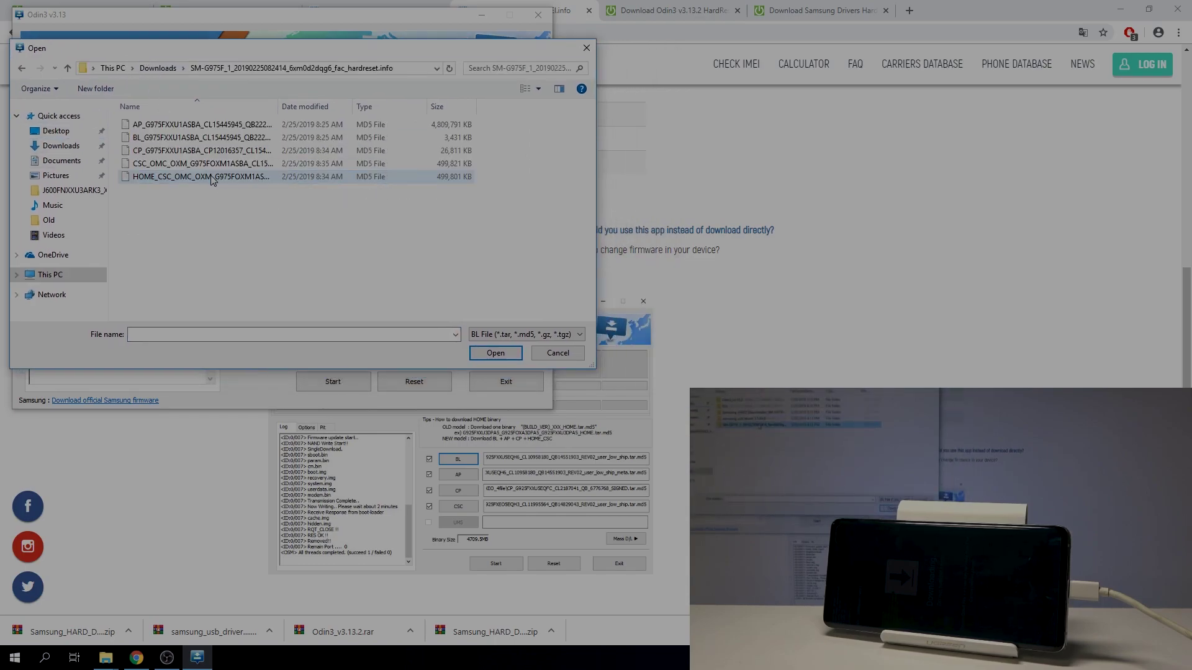
{"action": "double_click", "coordinate": [171, 138]}
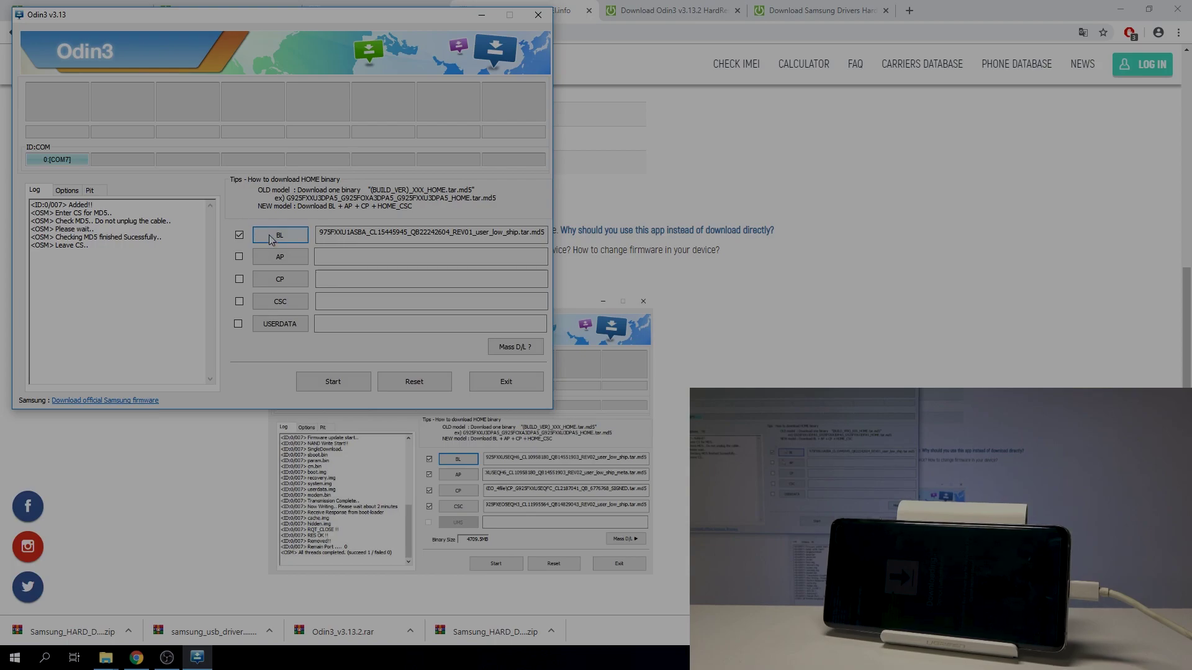
Load the AP_G975FXXU1ASBA meta_OS9 file into AP and the CP_ file into CP.
{"action": "left_click", "coordinate": [279, 256]}
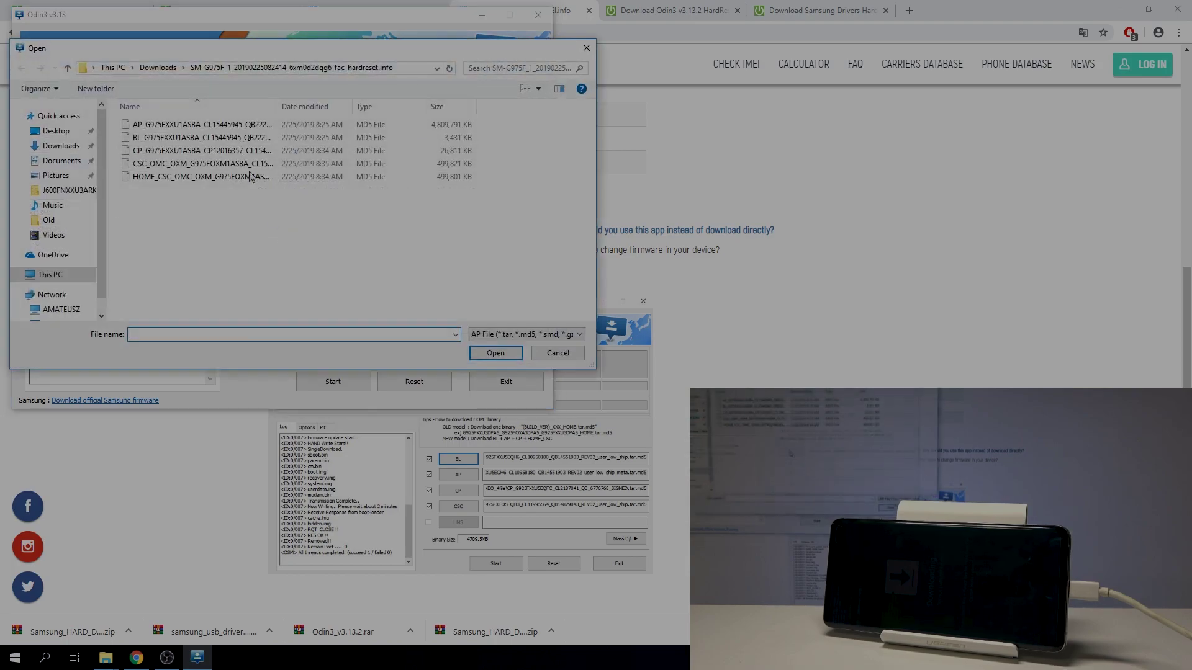
{"action": "double_click", "coordinate": [207, 128]}
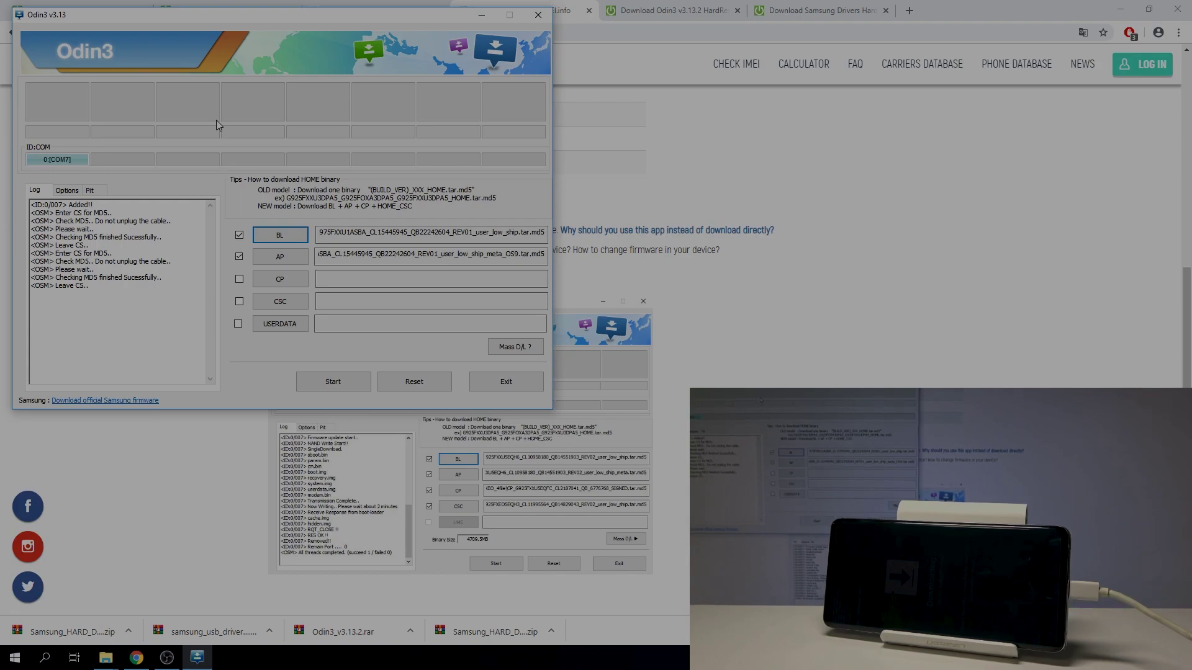
{"action": "left_click", "coordinate": [295, 278]}
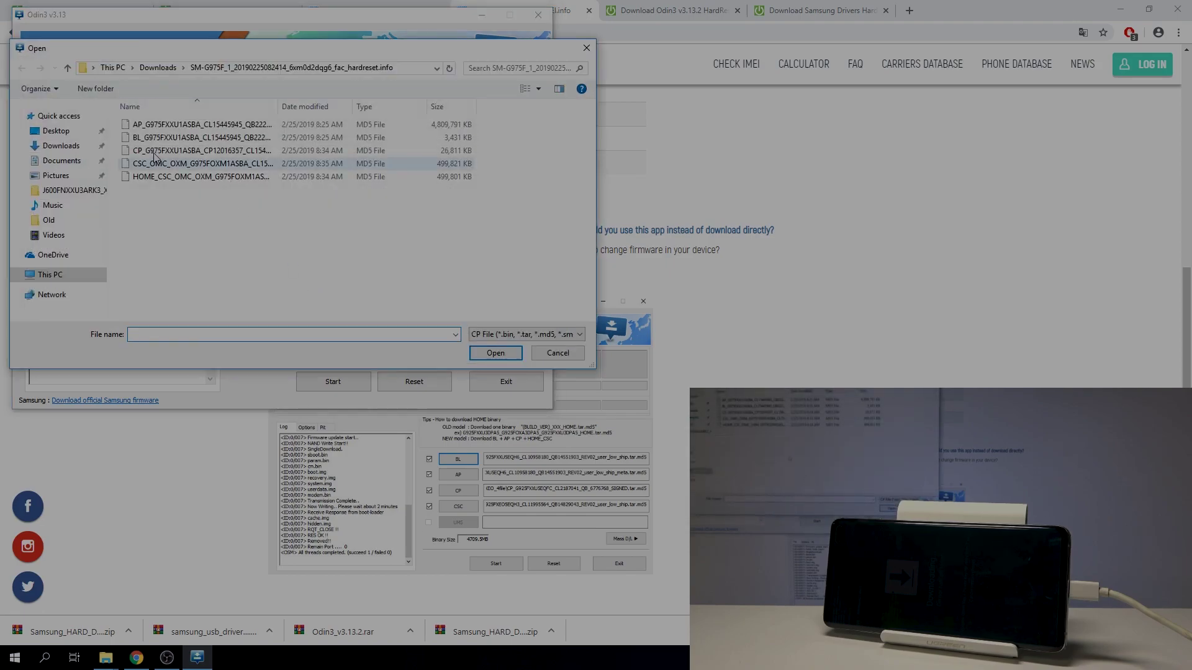
{"action": "double_click", "coordinate": [163, 152]}
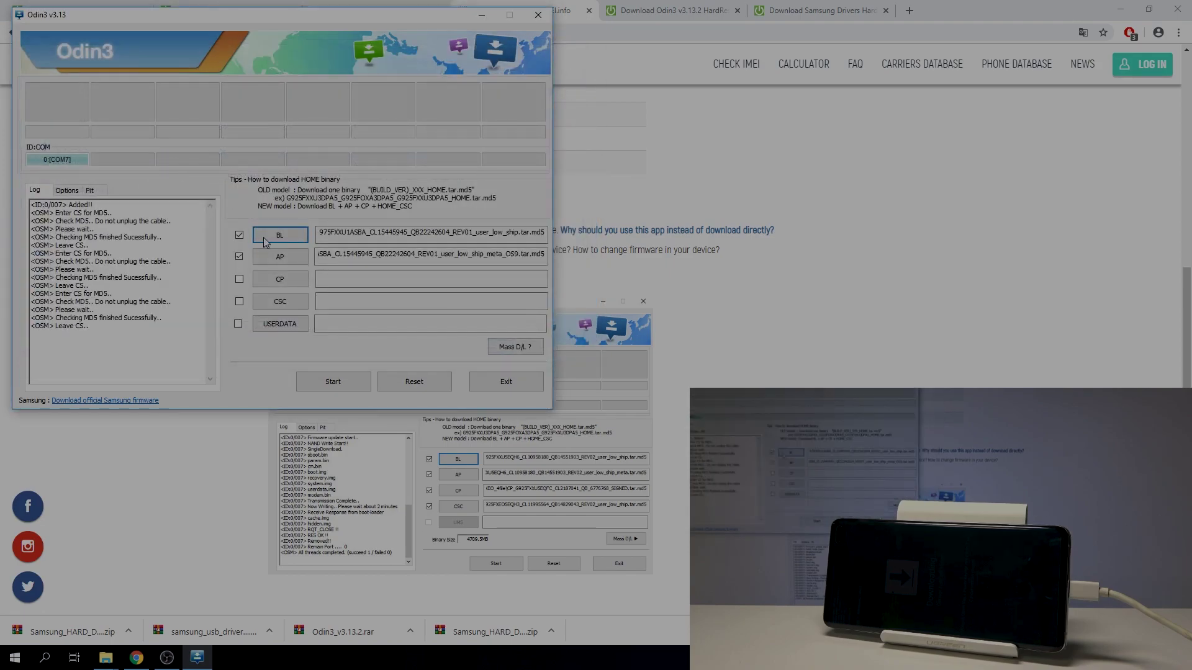
Load the CSC_OMC firmware file, not HOME_CSC, into the CSC slot.
{"action": "left_click", "coordinate": [300, 299]}
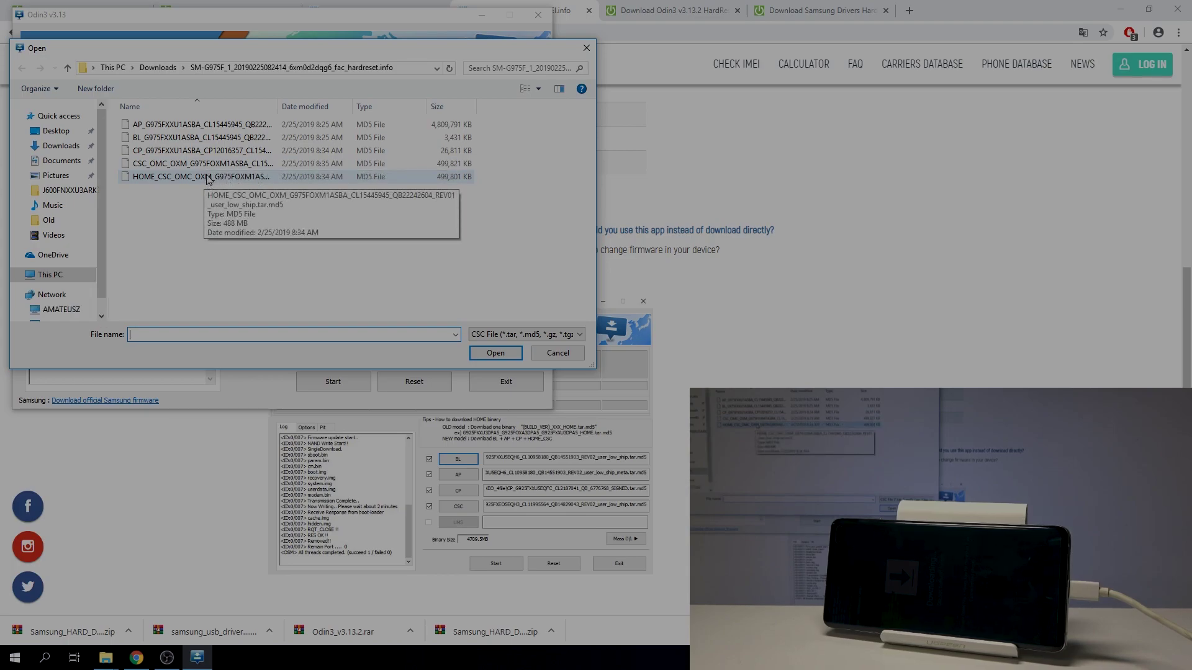
{"action": "double_click", "coordinate": [165, 165]}
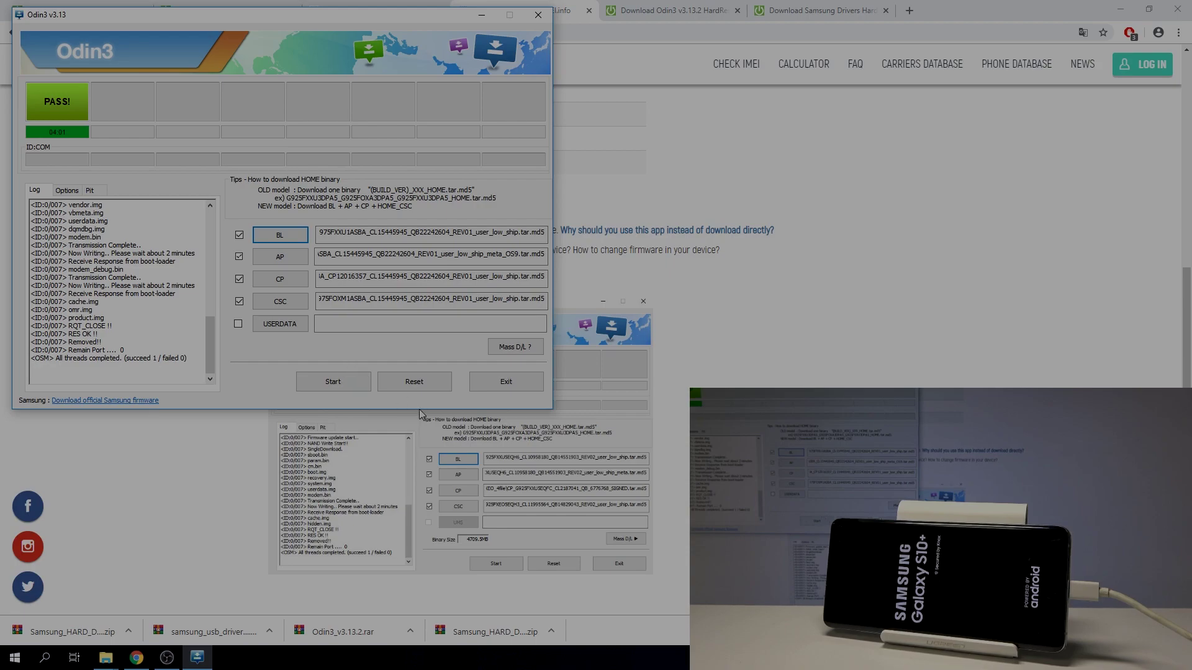
Bring the IMEI.info firmware page in Chrome back to the front while the phone boots.
{"action": "left_click", "coordinate": [653, 197]}
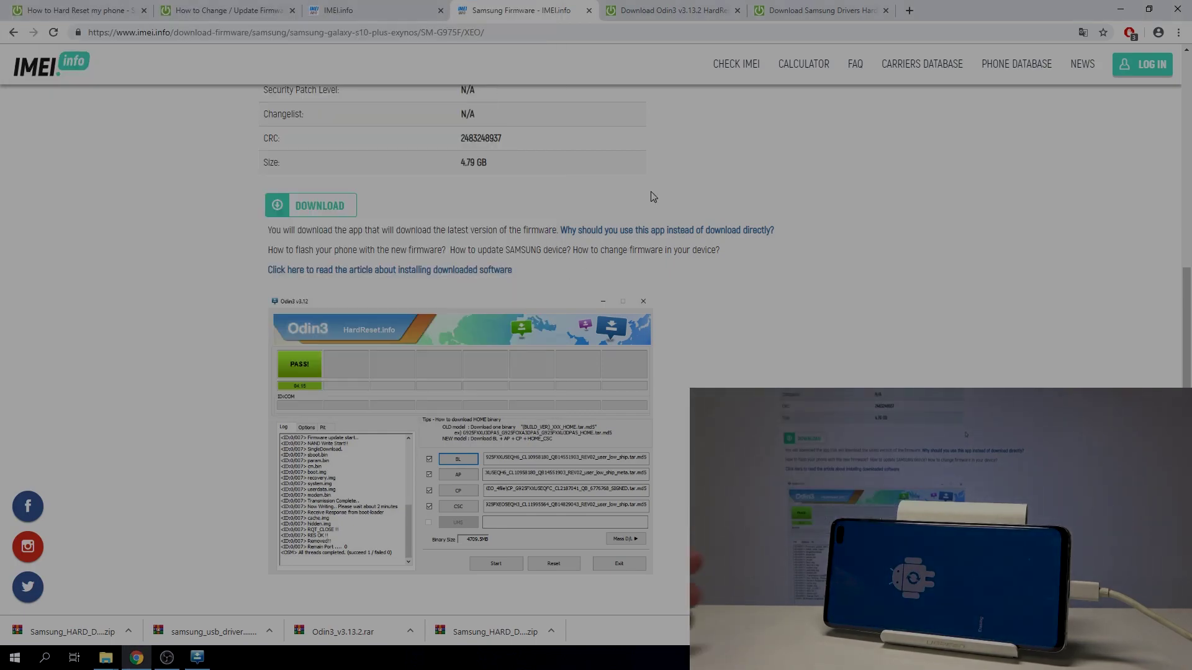